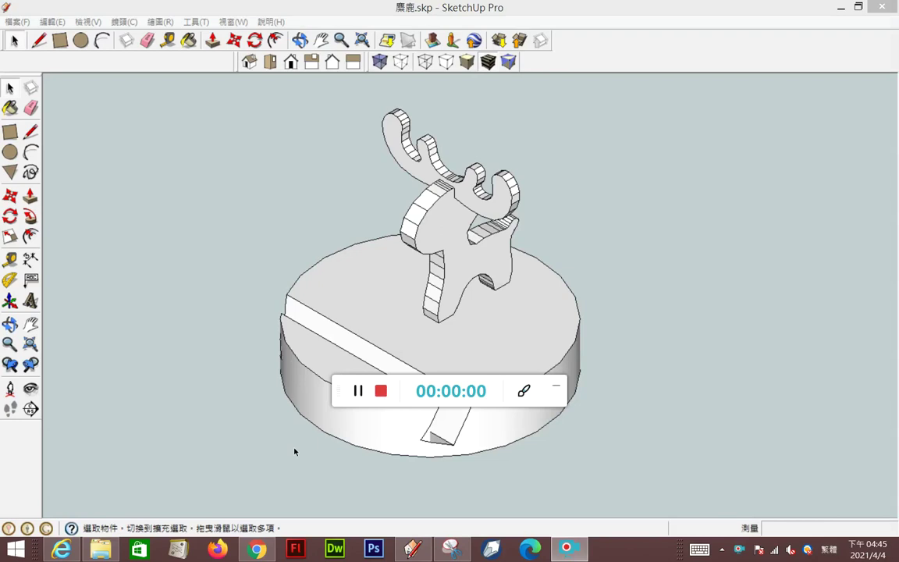
# Open the Paint Bucket's Materials library and show swatches as large thumbnails.
pyautogui.moveTo(400, 382)
pyautogui.mouseDown()
pyautogui.moveTo(478, 445)
pyautogui.moveTo(640, 438)
pyautogui.mouseUp()
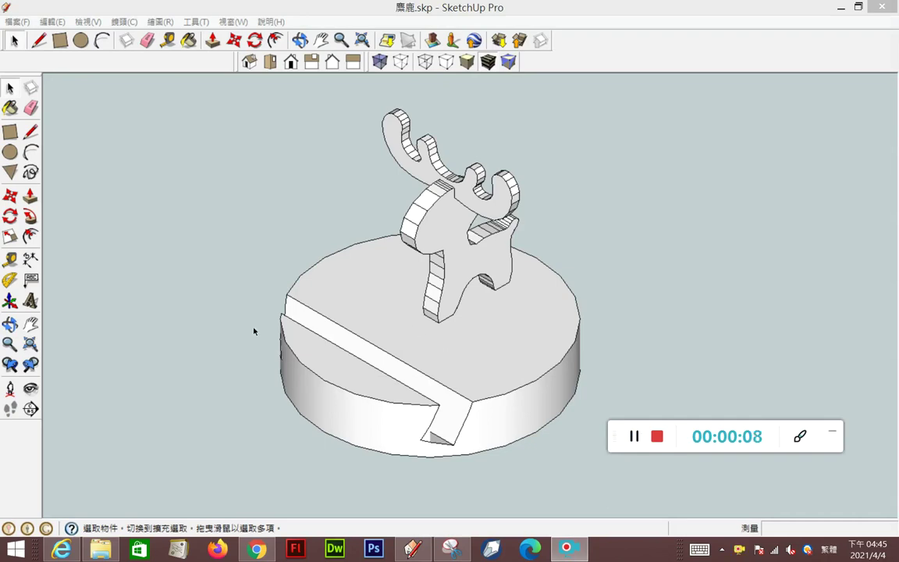
pyautogui.click(13, 109)
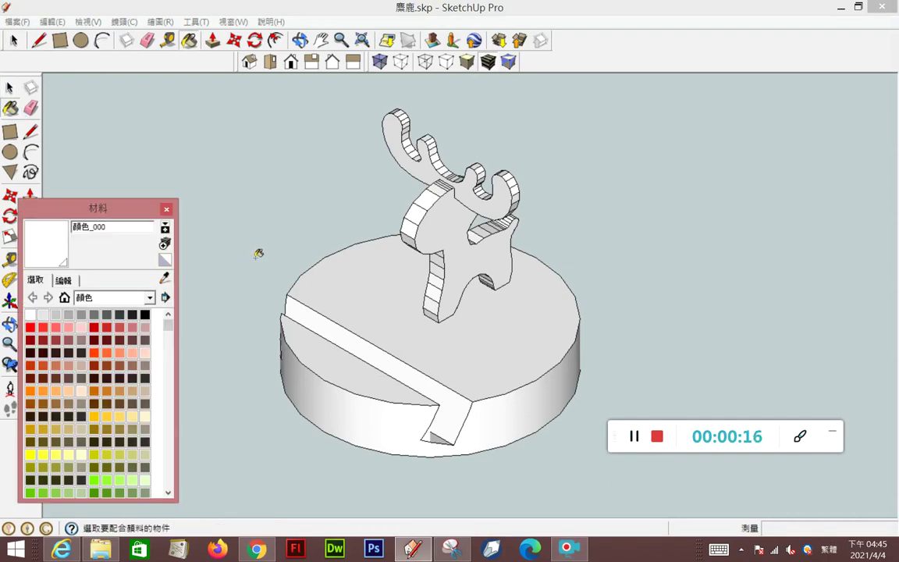
pyautogui.click(117, 297)
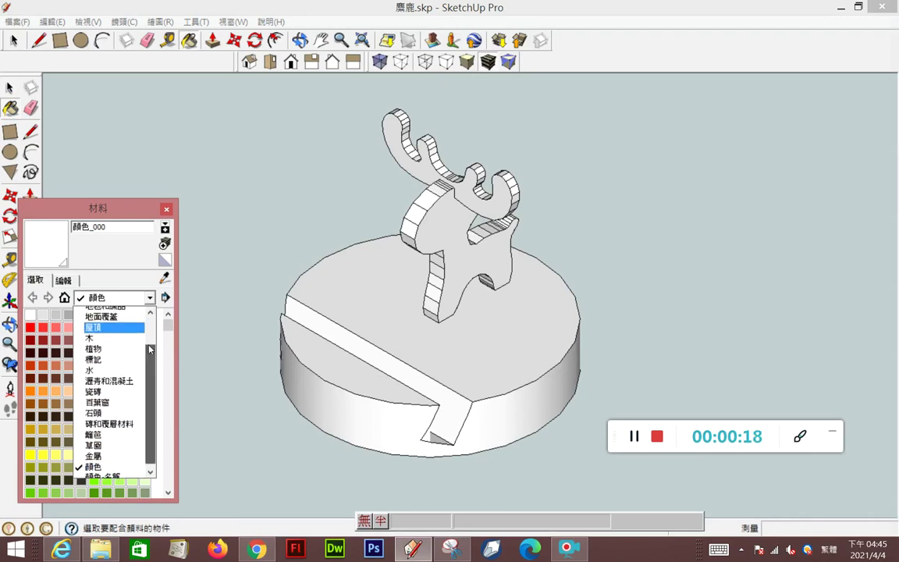
pyautogui.scroll(3, 150, 350)
pyautogui.click(104, 331)
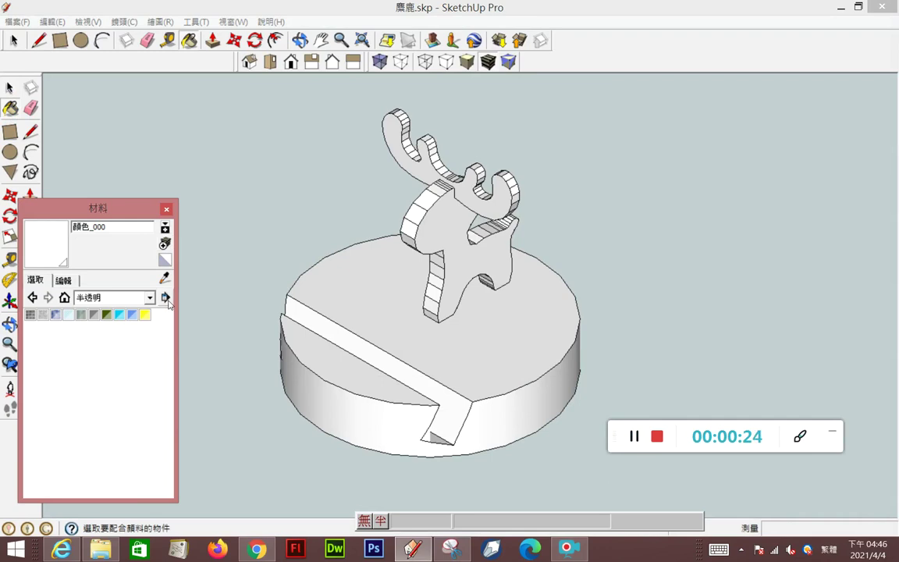
pyautogui.click(166, 298)
pyautogui.click(204, 376)
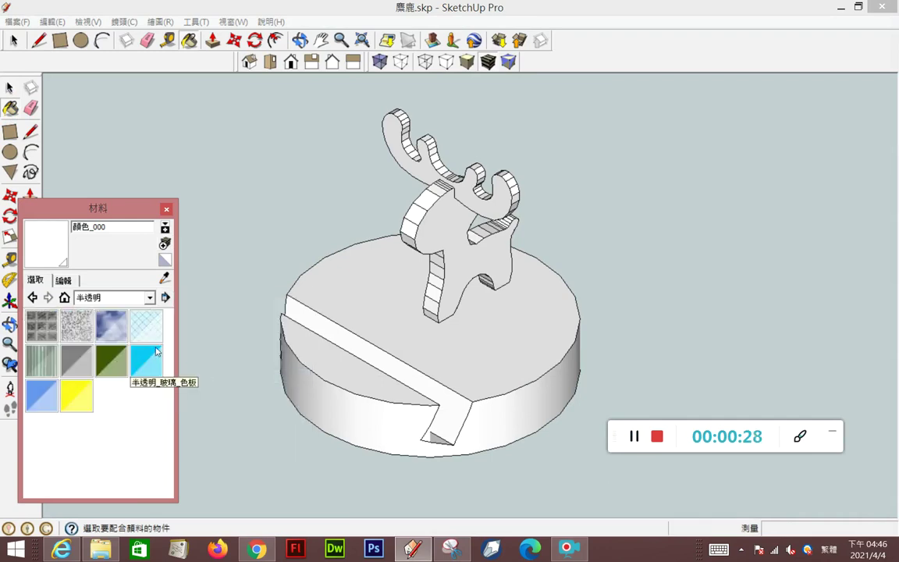
# Try cherry wood from the 木 category on the base's top and slot faces, then undo it.
pyautogui.click(111, 298)
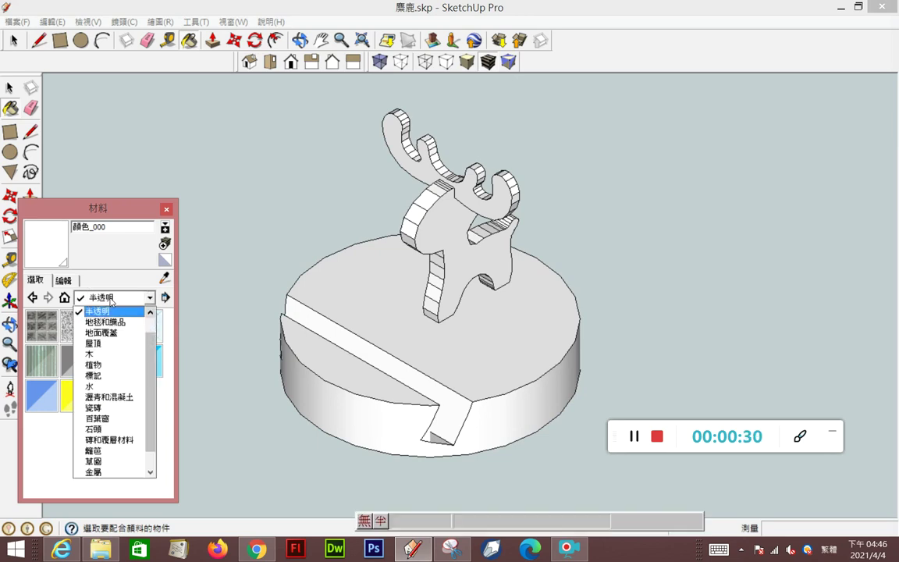
pyautogui.scroll(1, 139, 336)
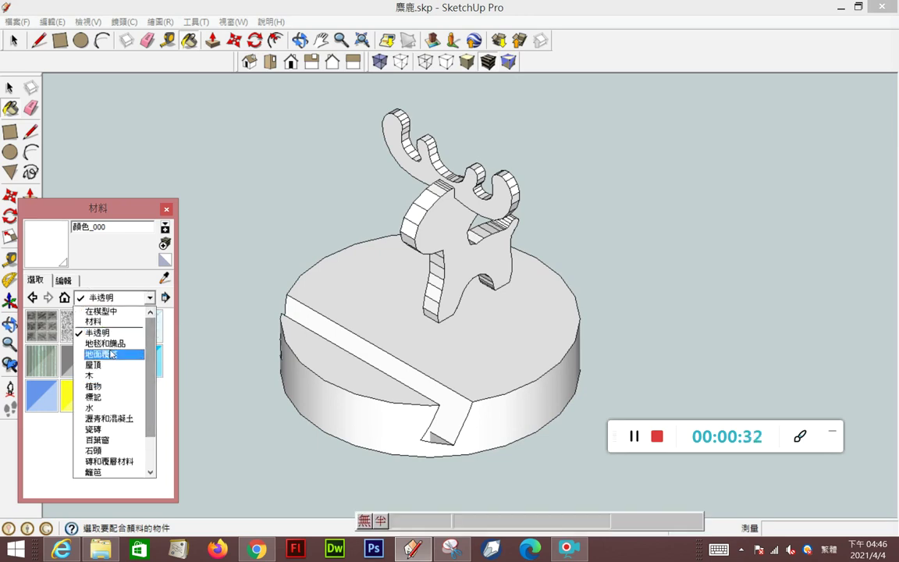
pyautogui.click(105, 376)
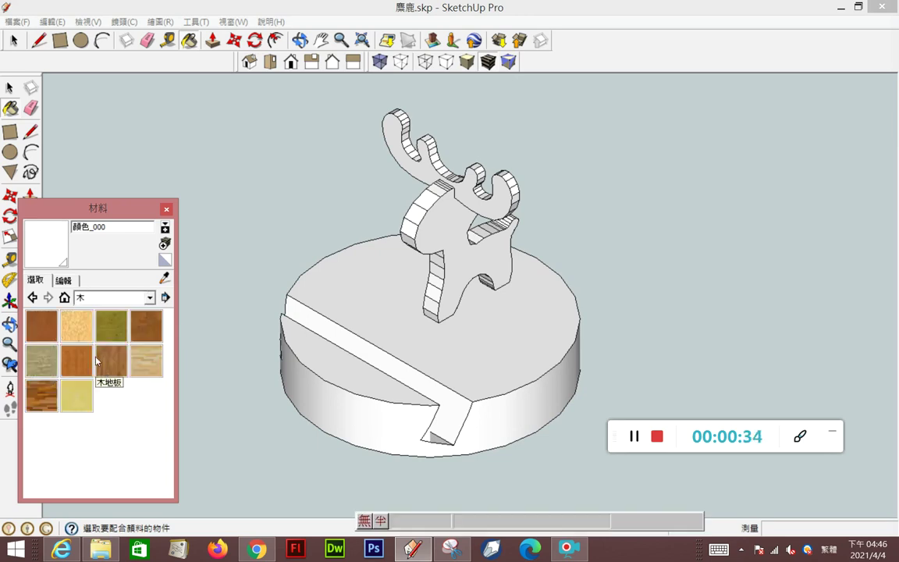
pyautogui.click(41, 326)
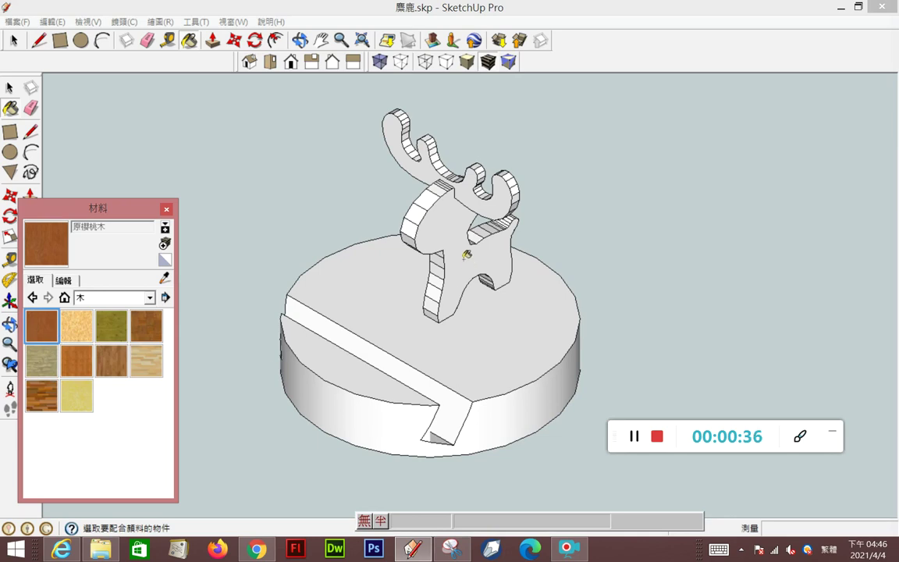
pyautogui.click(372, 299)
pyautogui.click(357, 340)
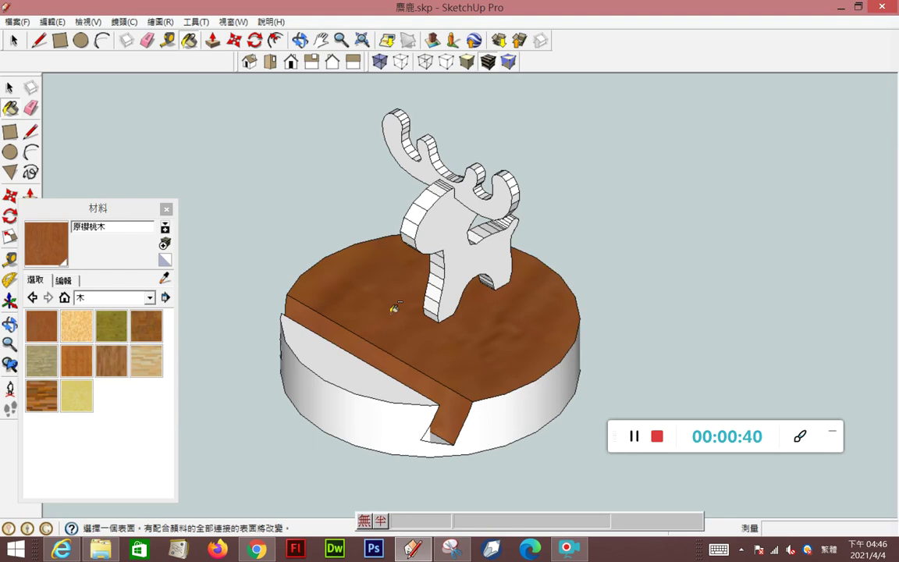
pyautogui.hotkey('ctrl', 'z')
pyautogui.hotkey('ctrl', 'z')
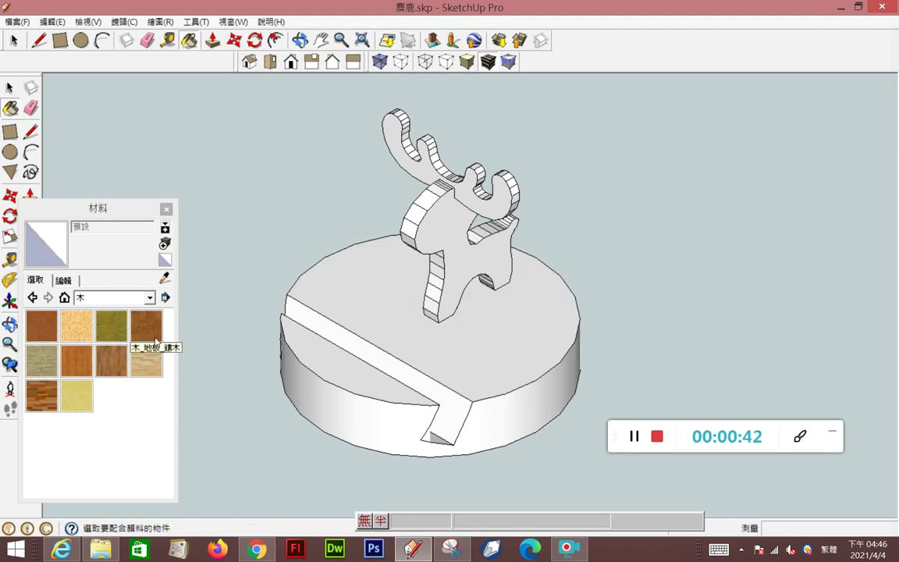
# Select the whole connected base and paint it with 木地板_亮, then deselect.
pyautogui.click(10, 88)
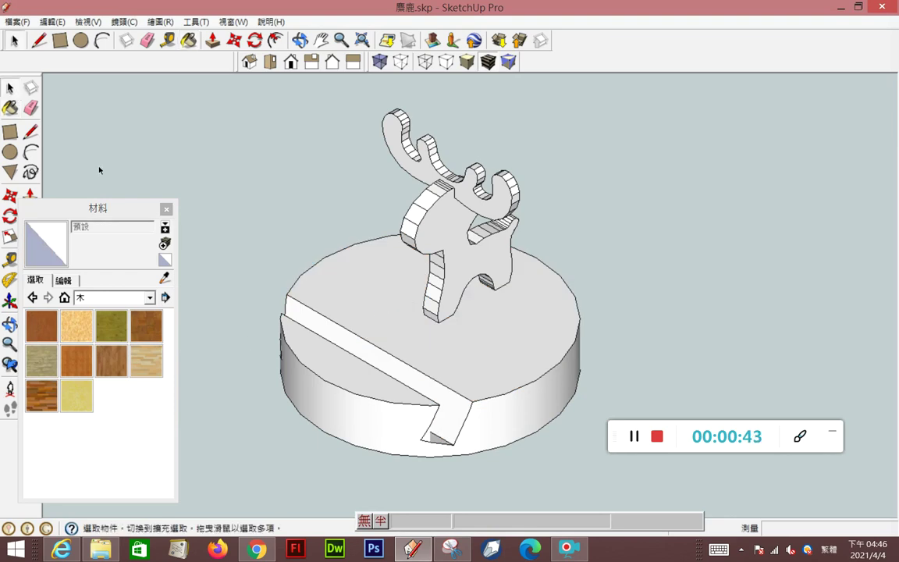
pyautogui.tripleClick(377, 364)
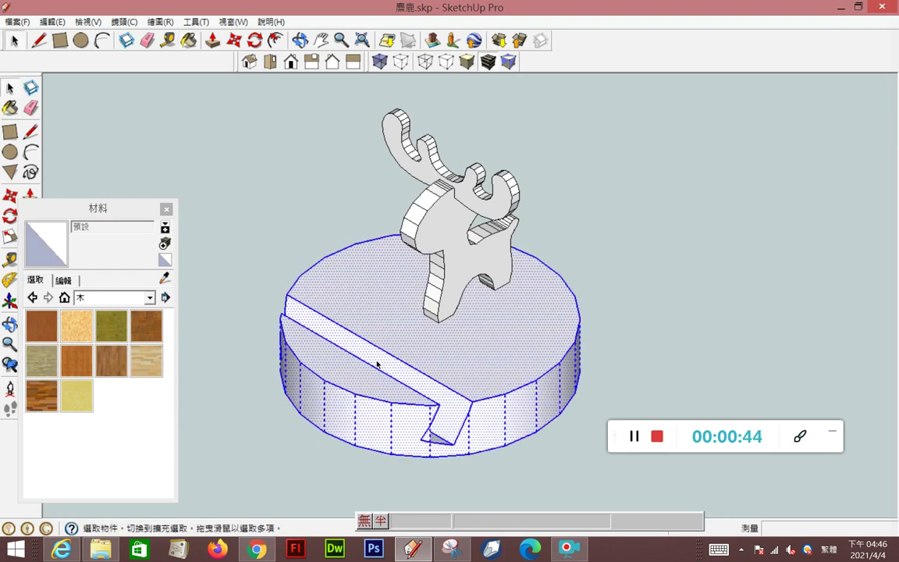
pyautogui.click(256, 290)
pyautogui.tripleClick(329, 329)
pyautogui.click(146, 361)
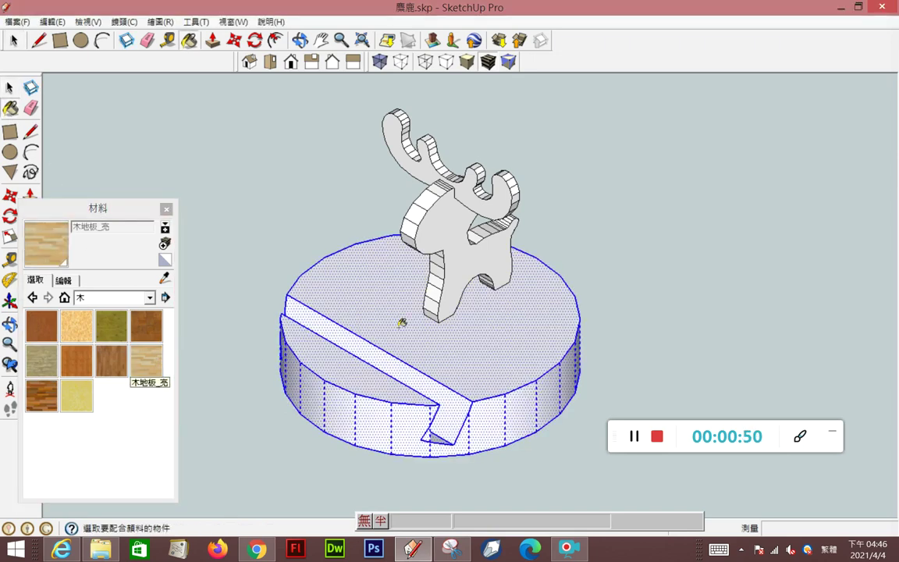
pyautogui.click(401, 322)
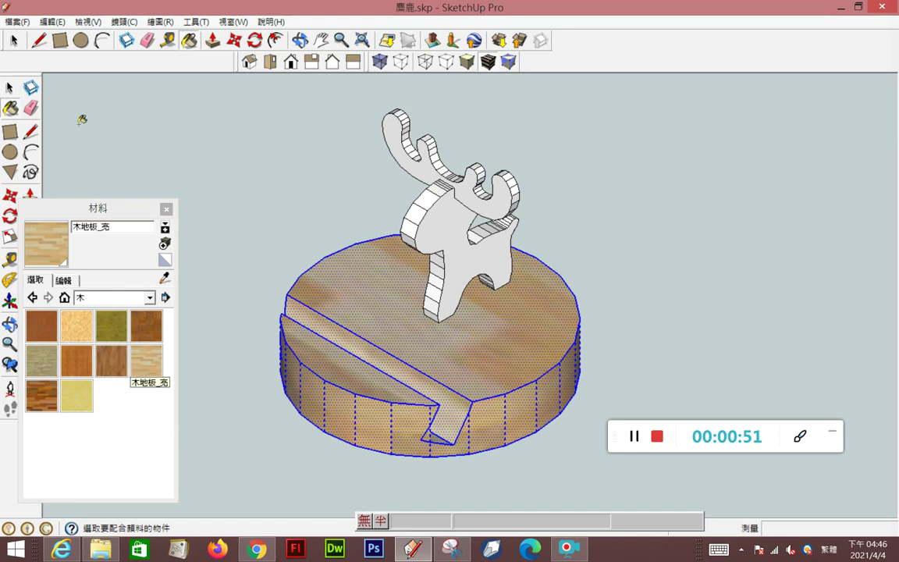
pyautogui.press('space')
pyautogui.click(243, 154)
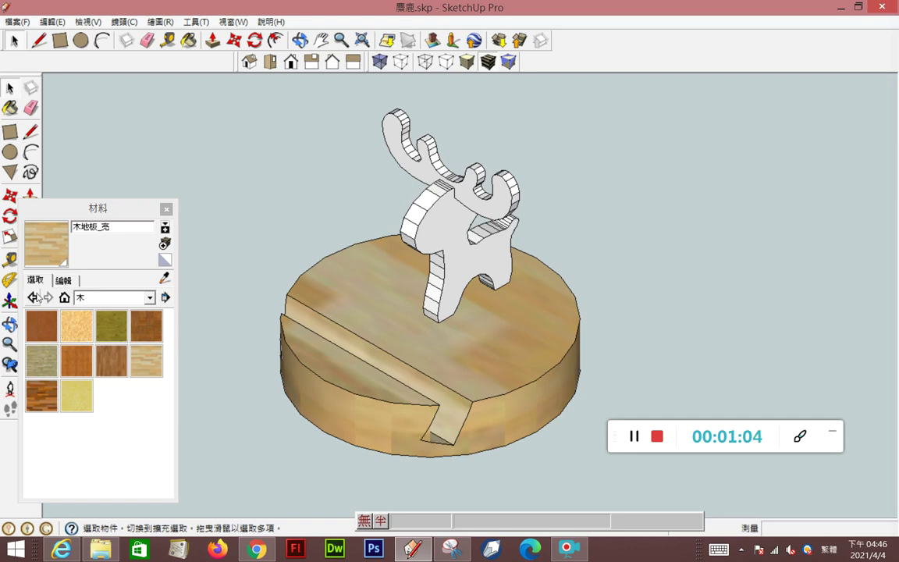
pyautogui.click(113, 298)
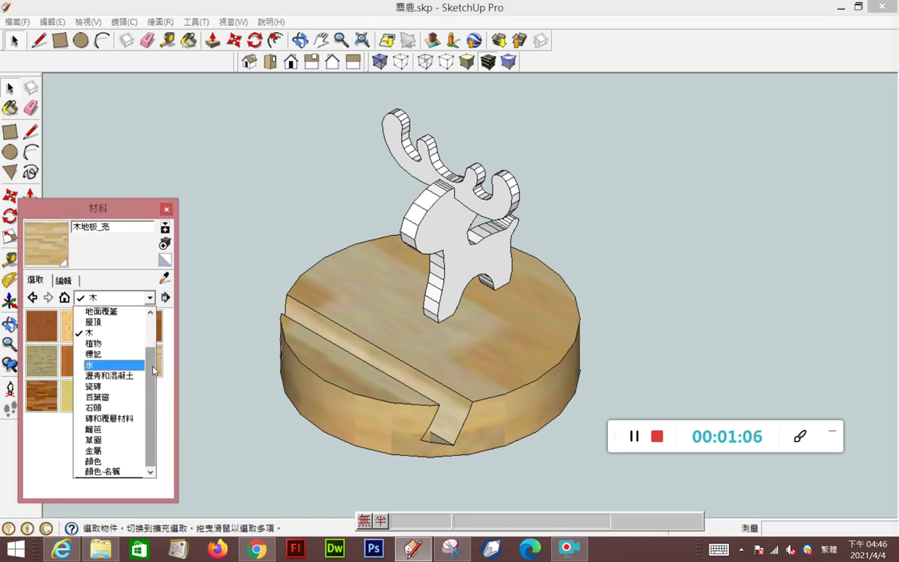
# Select the whole base, paint it 0003_深粉紅色 from 顏色-名稱, and open the material's Edit settings.
pyautogui.click(105, 472)
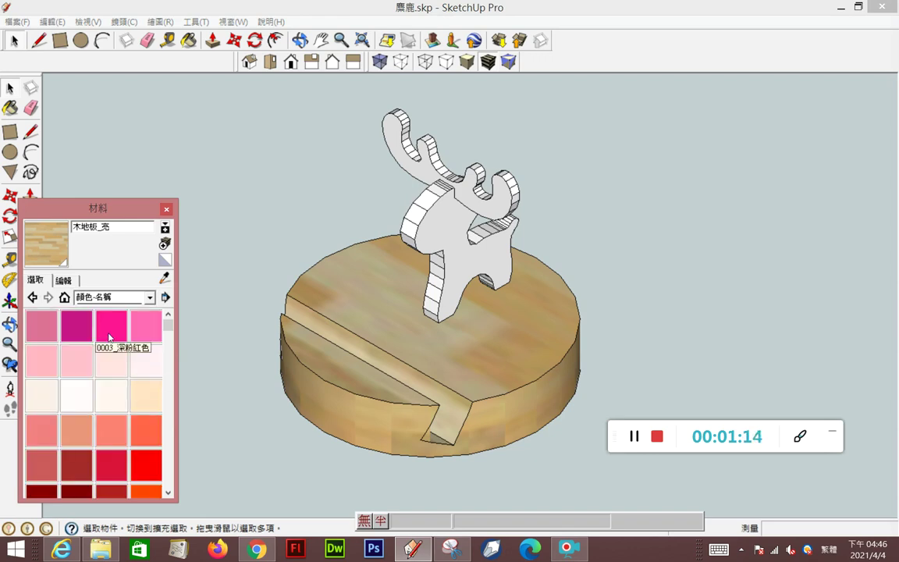
pyautogui.click(111, 326)
pyautogui.click(9, 87)
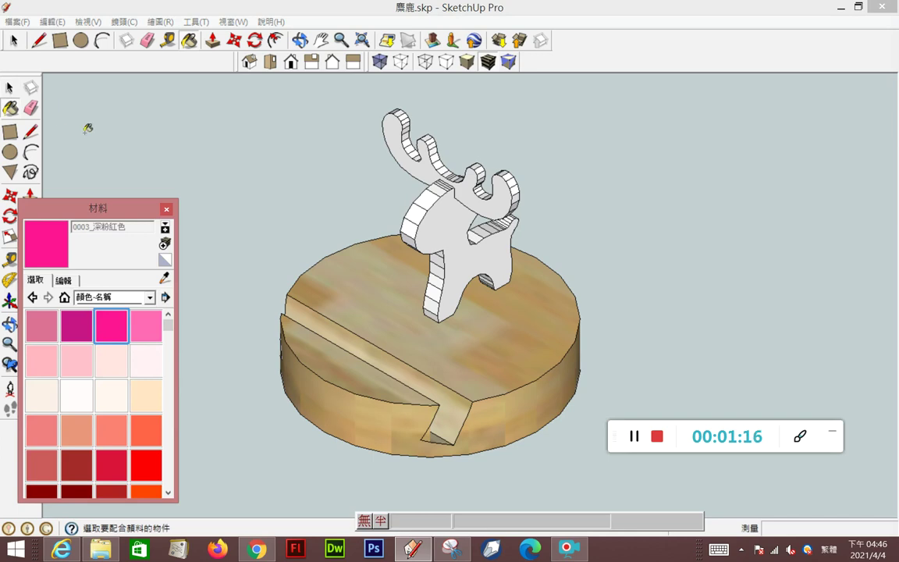
pyautogui.click(364, 291)
pyautogui.doubleClick(364, 292)
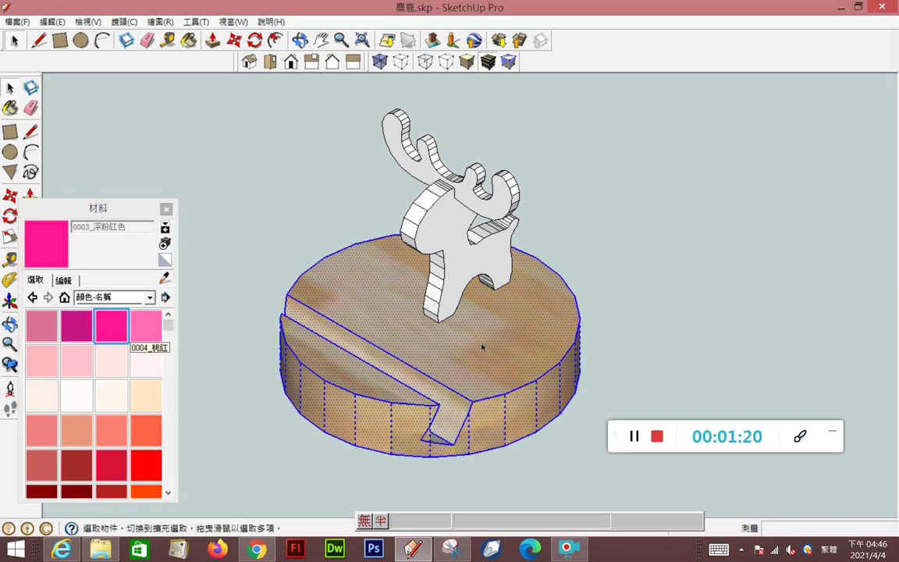
pyautogui.click(112, 326)
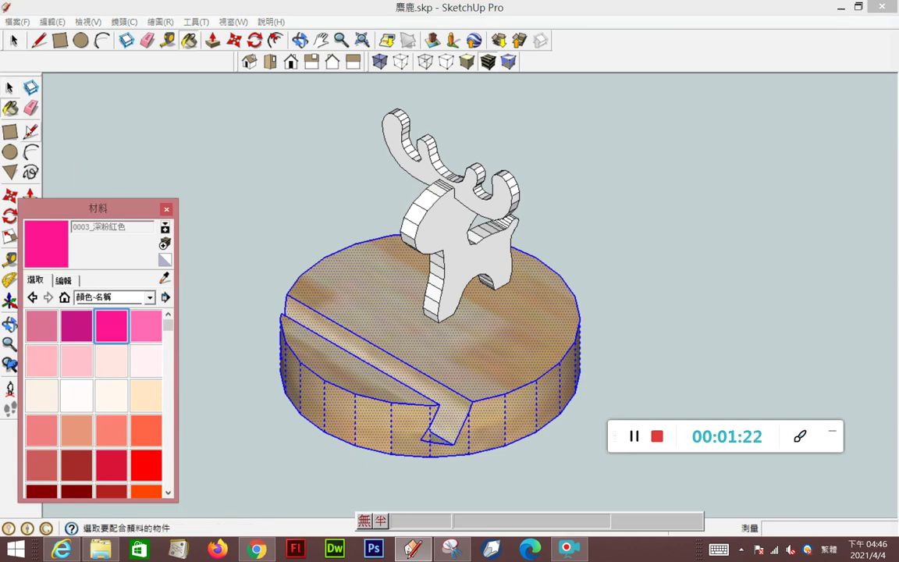
pyautogui.click(377, 338)
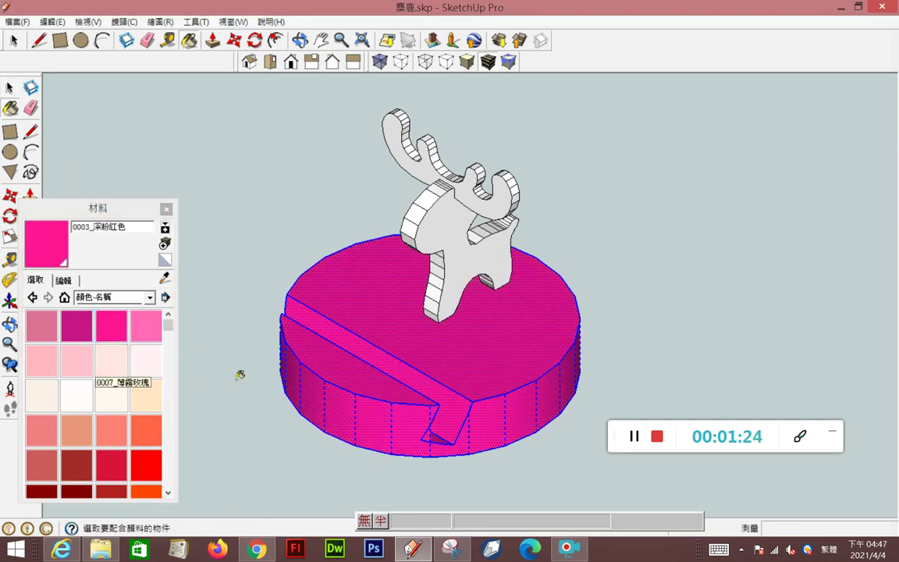
pyautogui.click(63, 280)
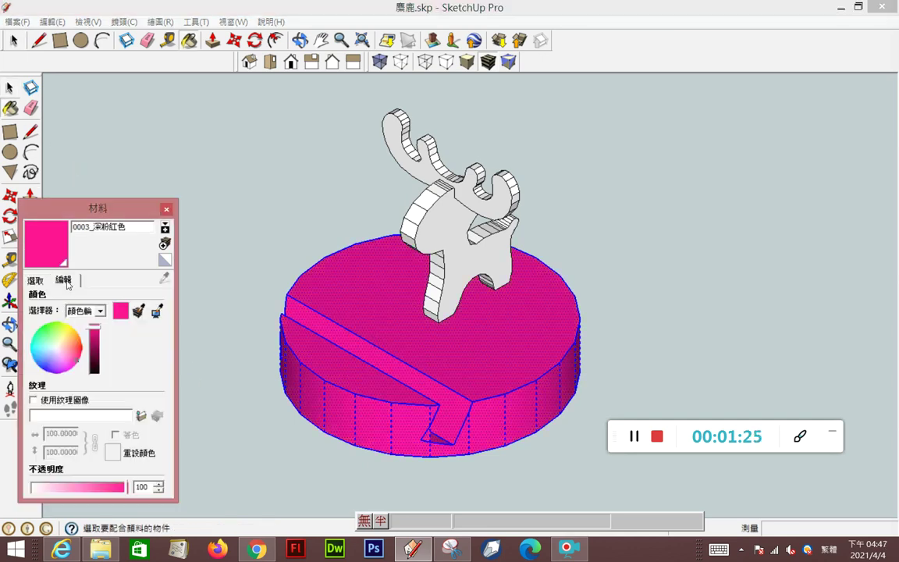
# Load wood.jpg from the Desktop as the base material's texture image.
pyautogui.click(34, 399)
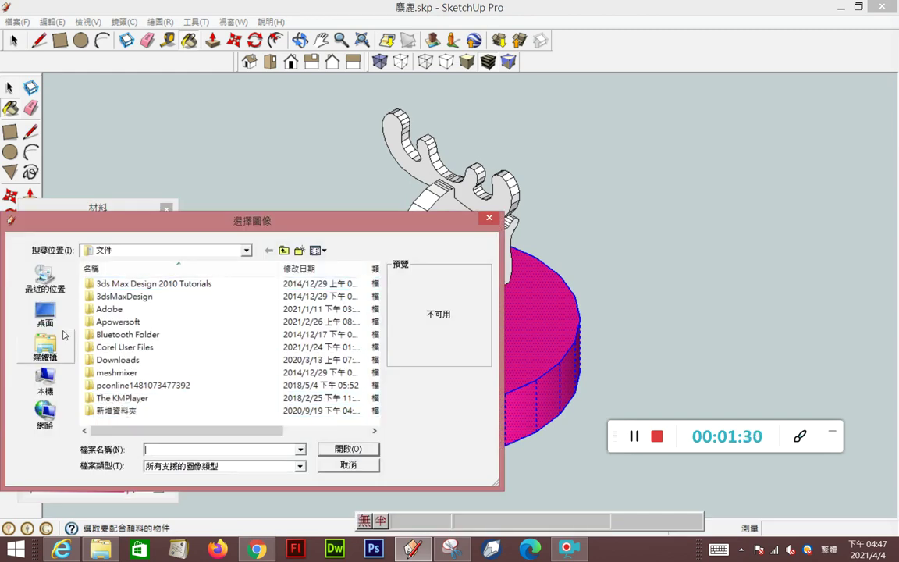
pyautogui.click(45, 314)
pyautogui.moveTo(374, 342); pyautogui.dragTo(381, 396)
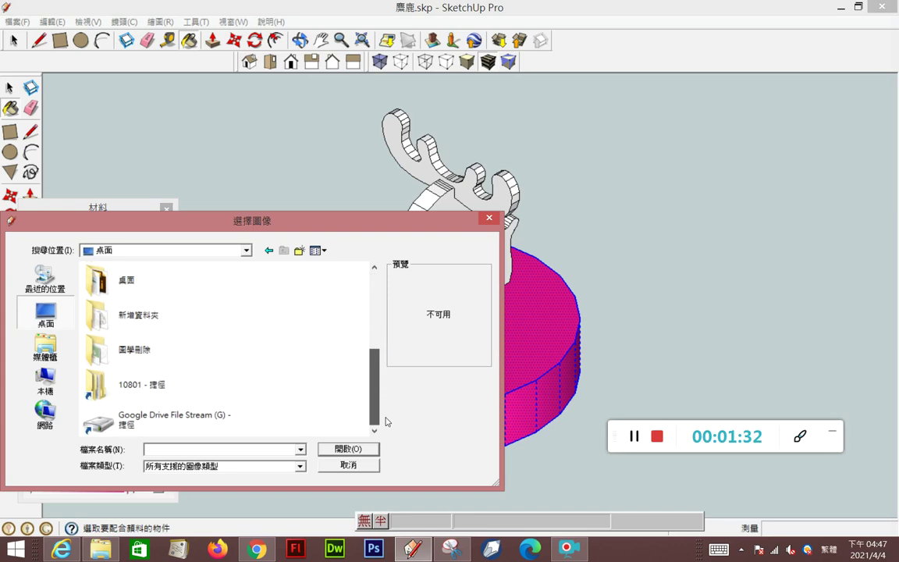
pyautogui.click(252, 466)
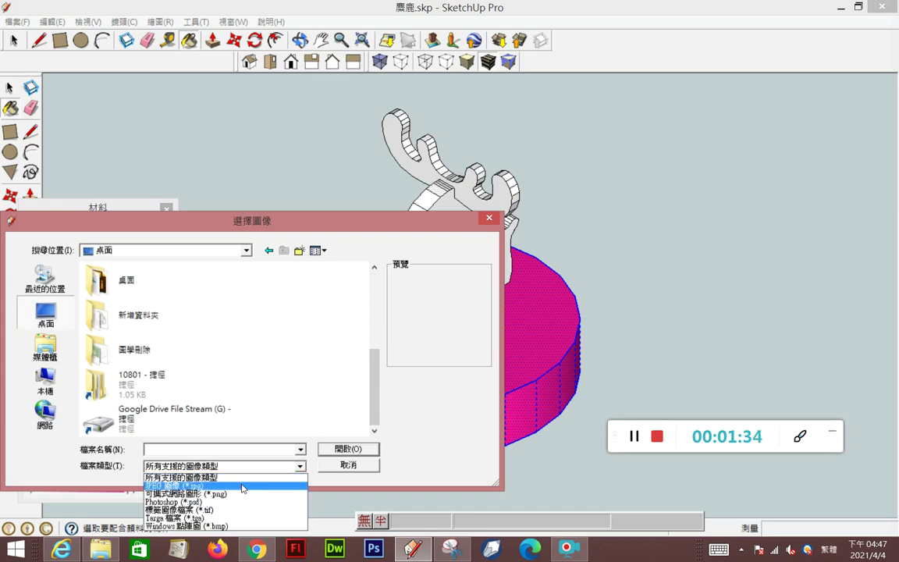
pyautogui.click(242, 486)
pyautogui.scroll(-5, 234, 351)
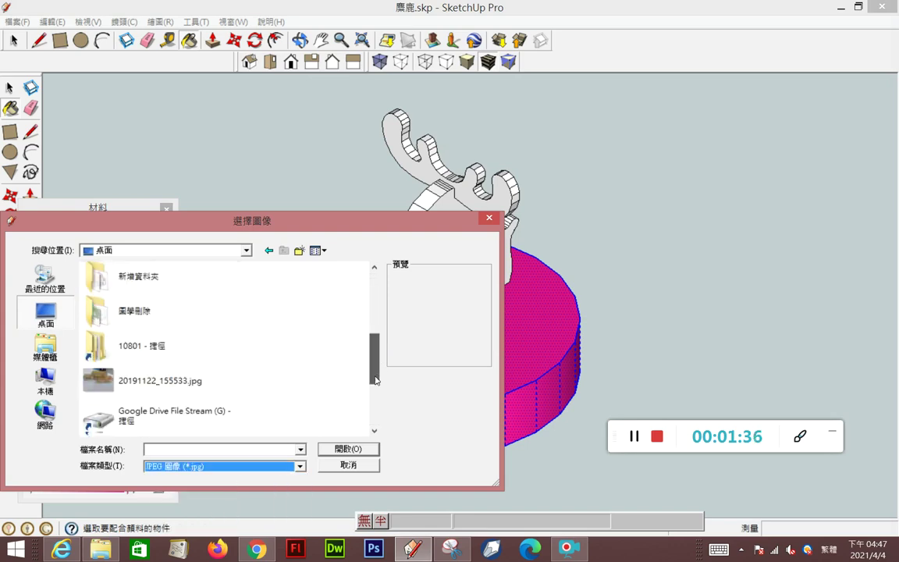
pyautogui.scroll(-3, 195, 343)
pyautogui.scroll(-1, 156, 336)
pyautogui.click(138, 331)
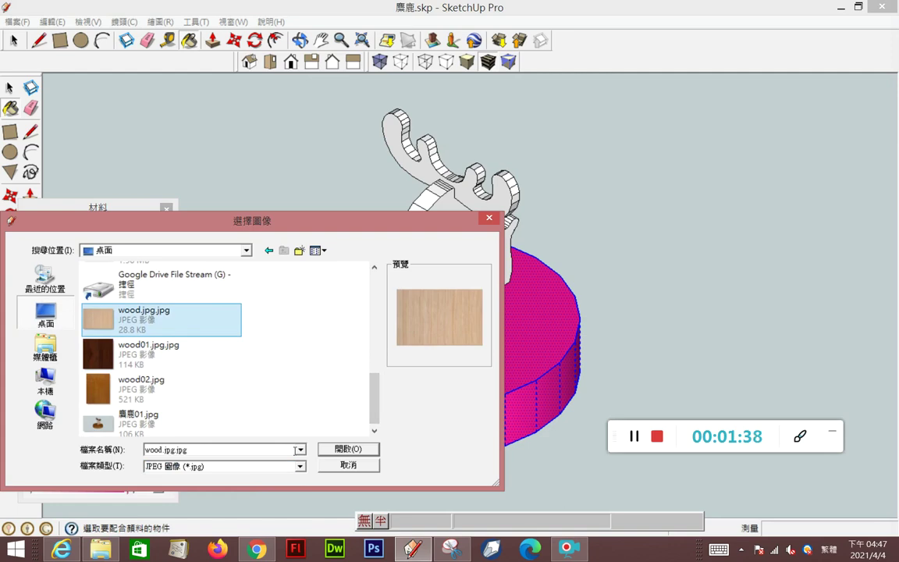
pyautogui.click(349, 451)
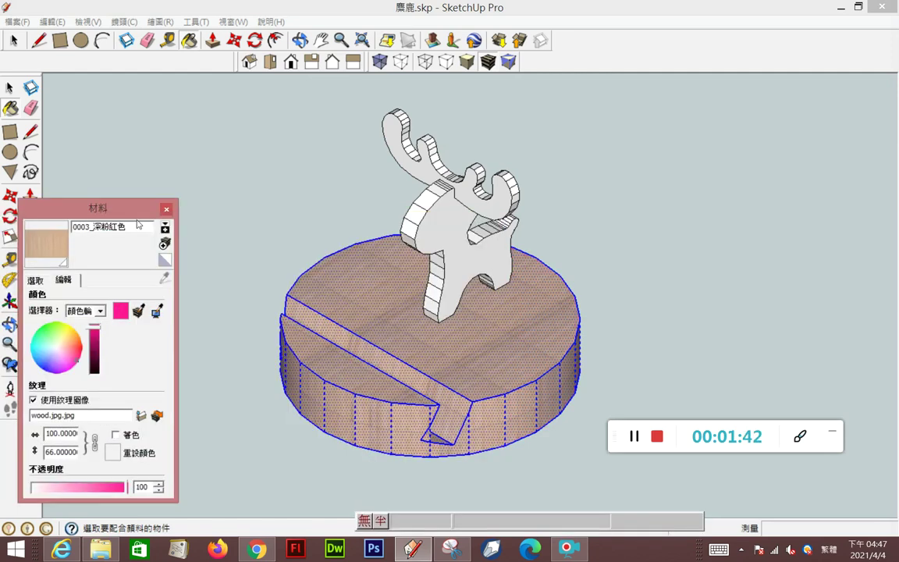
# Deselect, zoom in, then minimise SketchUp and open wood.jpg from the desktop.
pyautogui.click(10, 88)
pyautogui.click(265, 218)
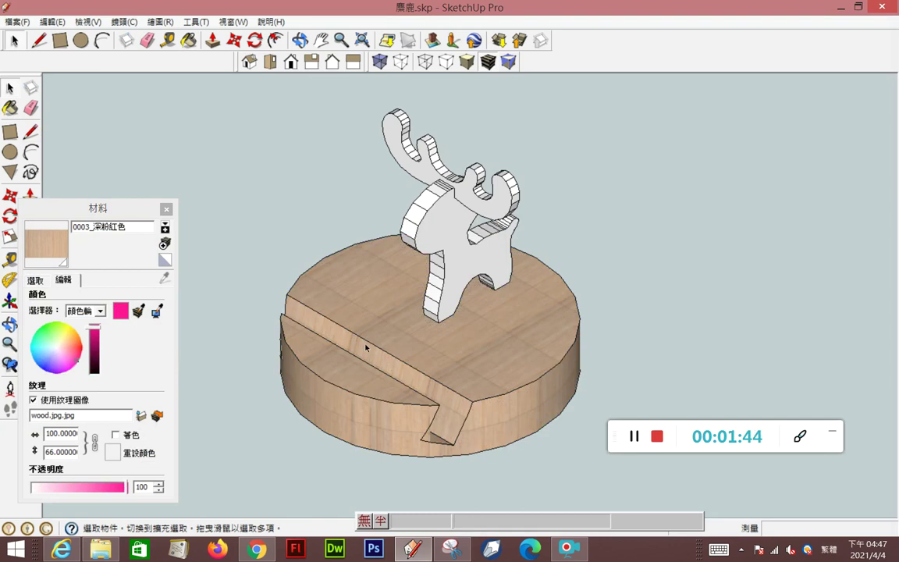
pyautogui.scroll(1, 465, 372)
pyautogui.scroll(2, 464, 372)
pyautogui.scroll(2, 465, 373)
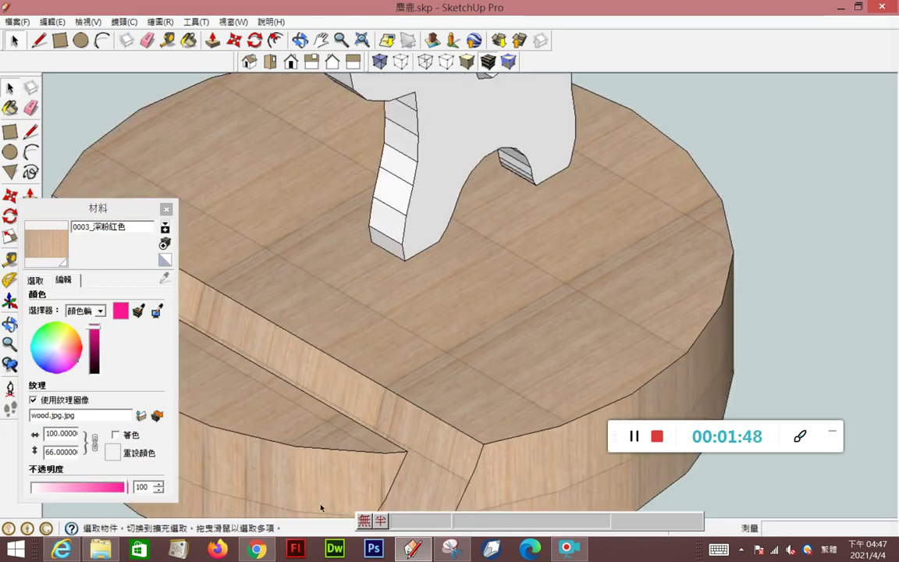
pyautogui.press('super+d')
pyautogui.doubleClick(348, 378)
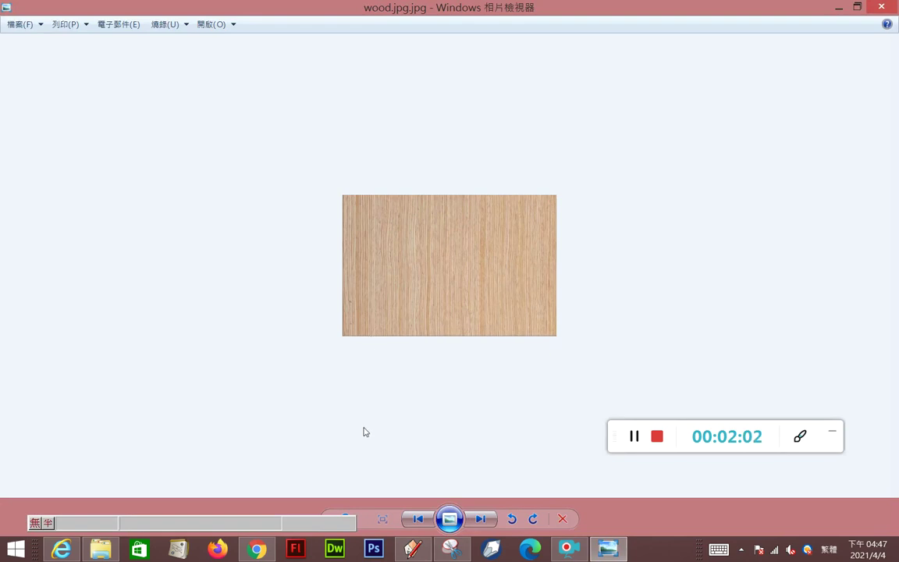
# Return from Photo Viewer to the SketchUp model via the taskbar.
pyautogui.click(418, 555)
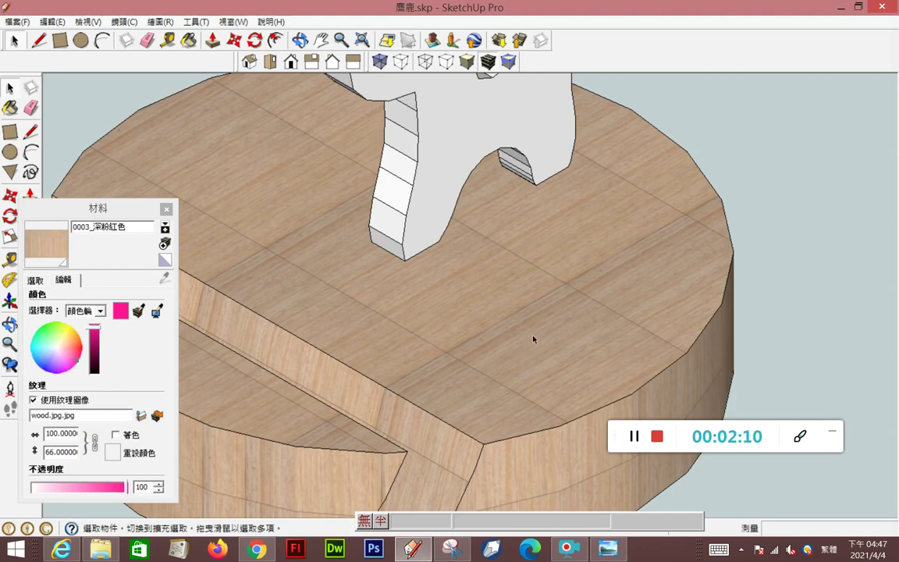
# Pick 木地板_亮 from the 木 category and paint the base's slanted slot face and top.
pyautogui.scroll(-2, 503, 322)
pyautogui.scroll(-1, 500, 319)
pyautogui.scroll(-1, 500, 320)
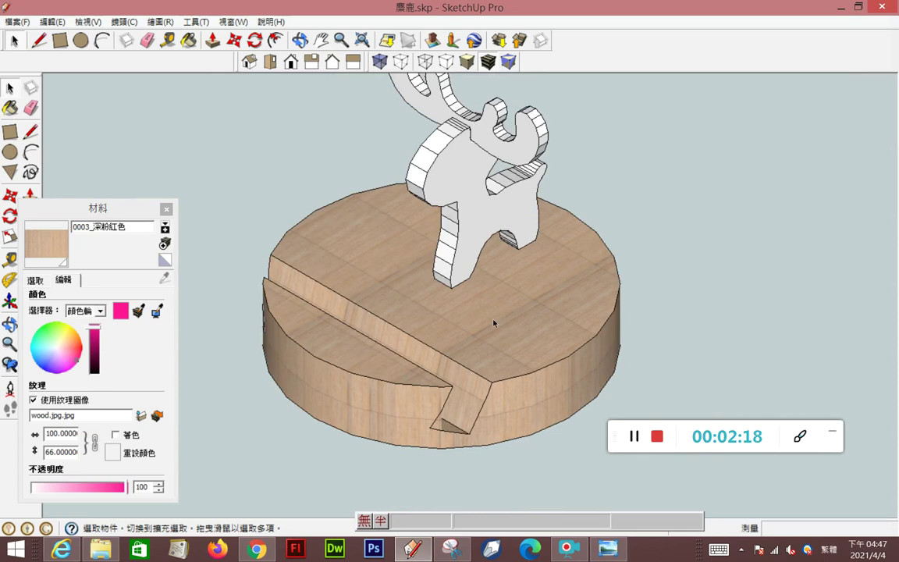
pyautogui.click(35, 280)
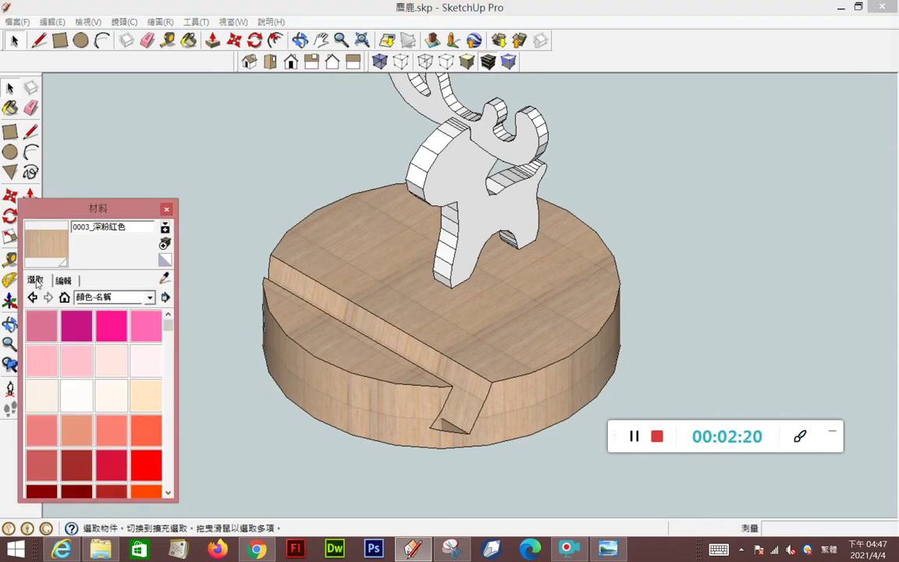
pyautogui.click(139, 298)
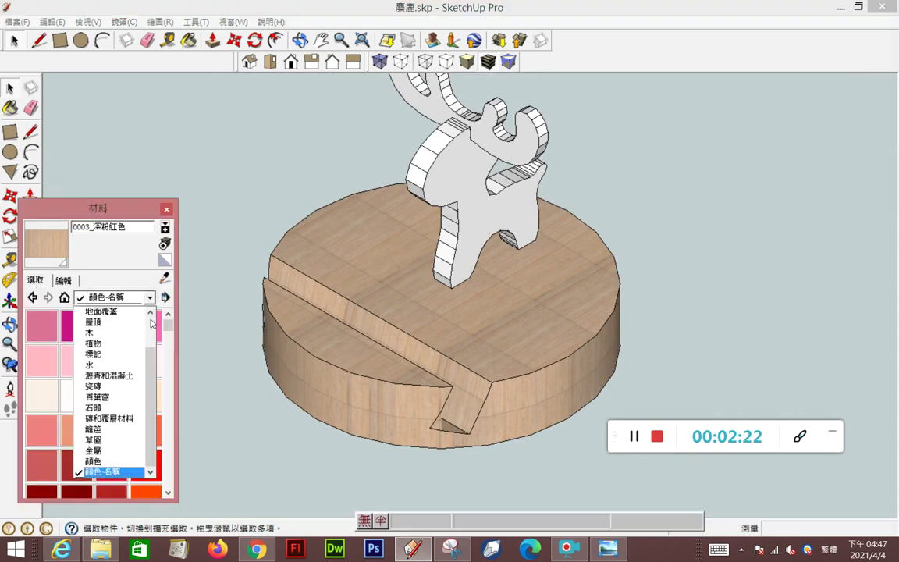
pyautogui.click(96, 334)
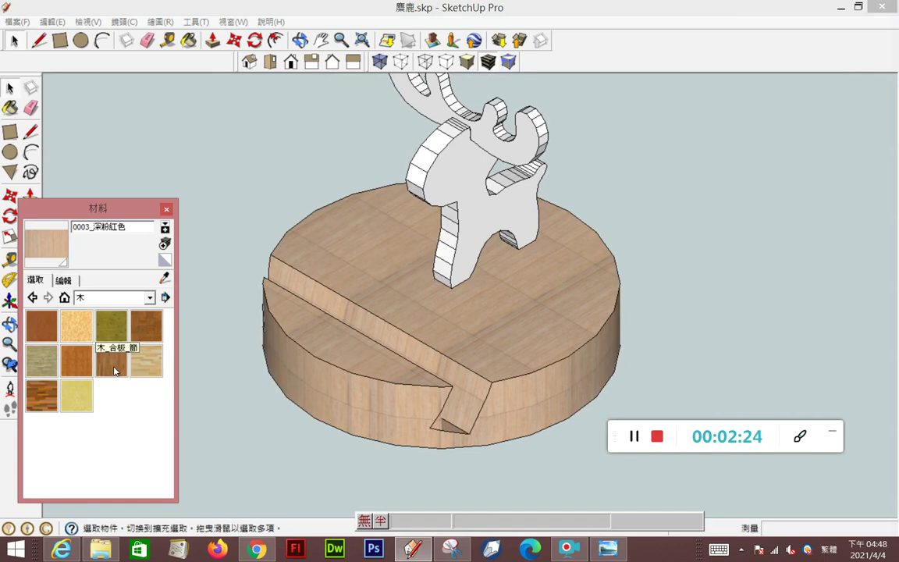
pyautogui.click(146, 360)
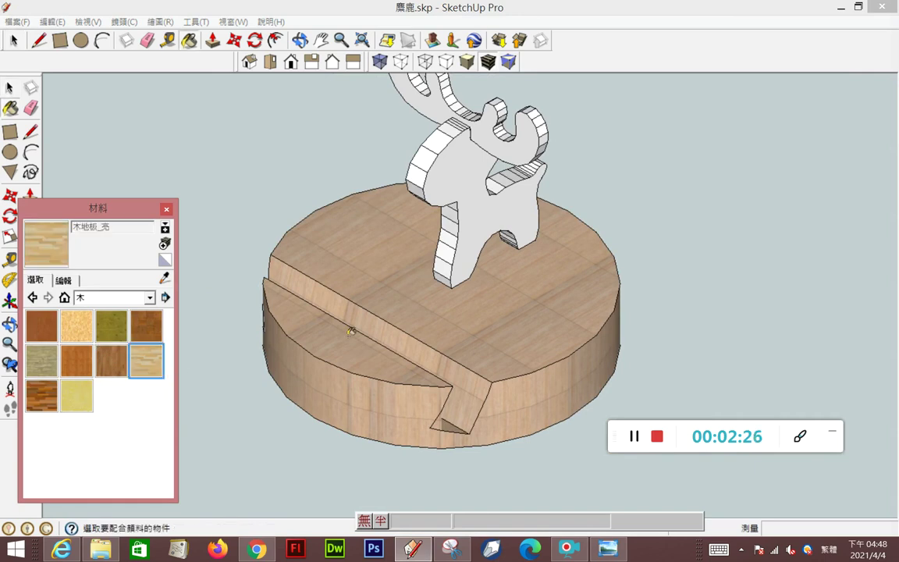
pyautogui.click(351, 331)
pyautogui.click(398, 300)
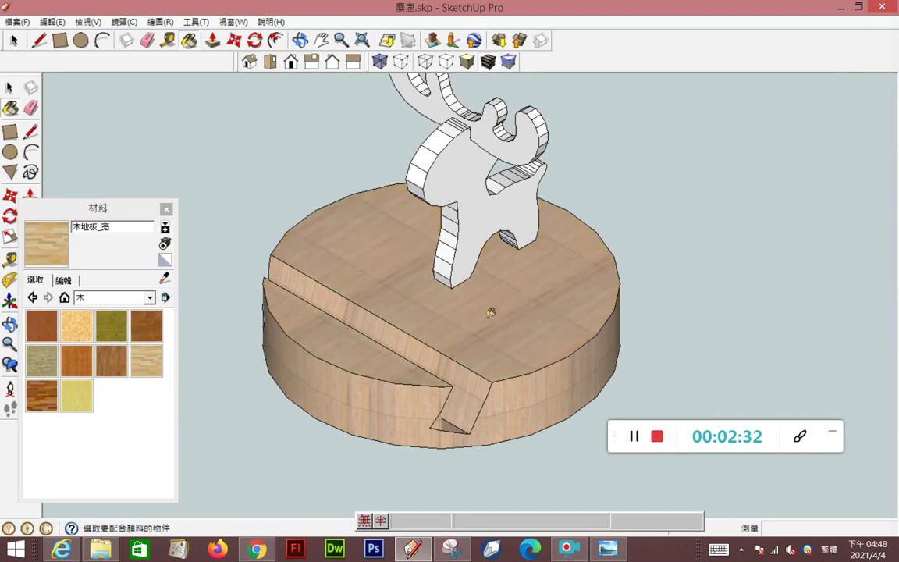
pyautogui.click(9, 86)
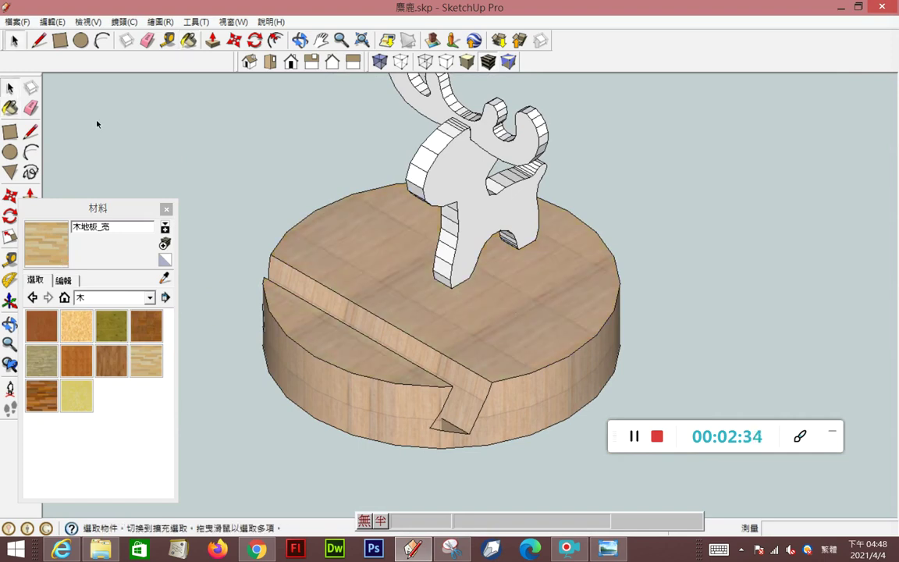
# Enter the deer's body group and paint it 0016_番茄紅 from the 顏色-名稱 colours.
pyautogui.click(471, 232)
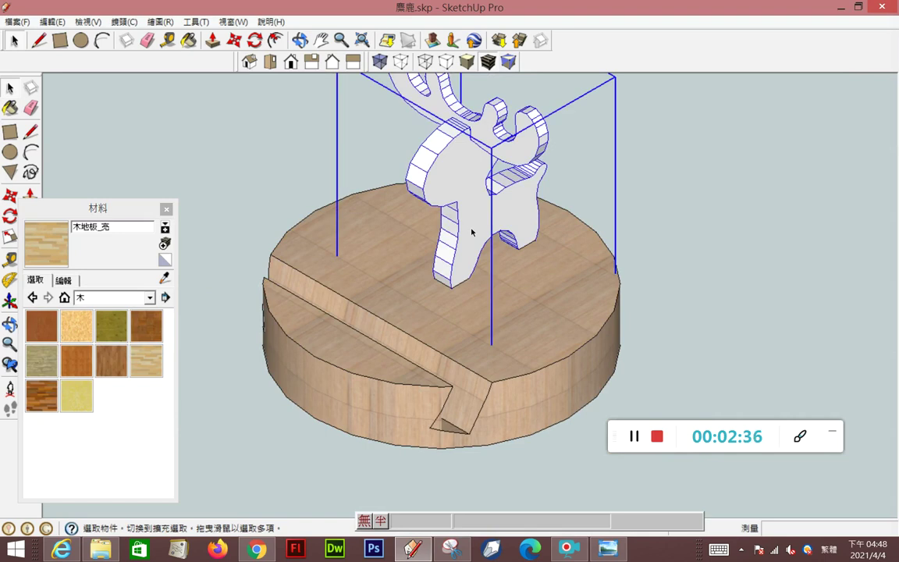
pyautogui.scroll(-3, 441, 302)
pyautogui.scroll(3, 499, 184)
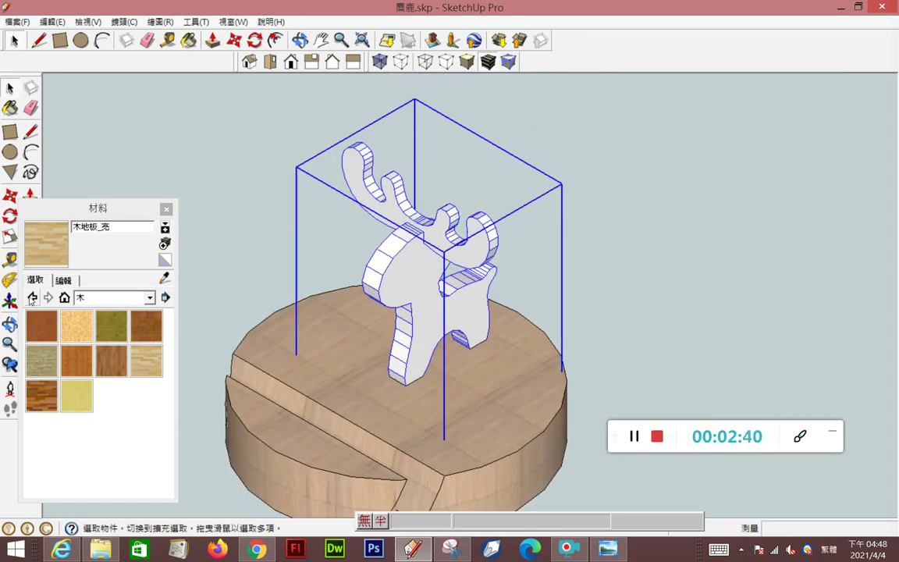
pyautogui.click(117, 297)
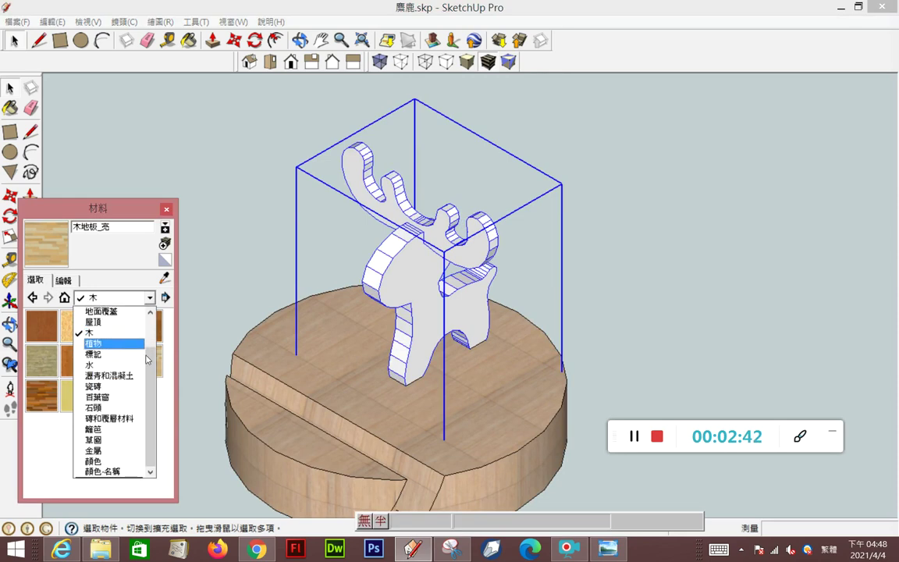
pyautogui.click(103, 471)
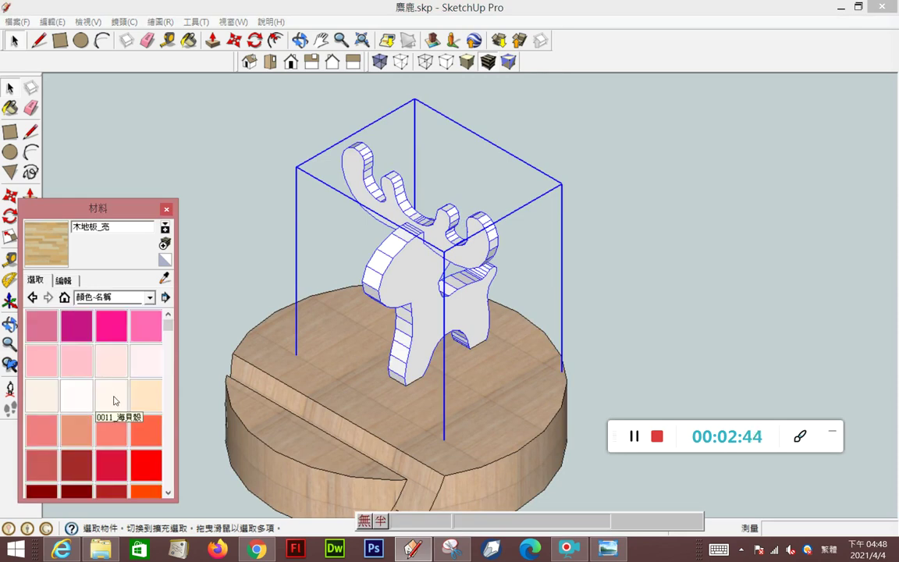
pyautogui.click(44, 334)
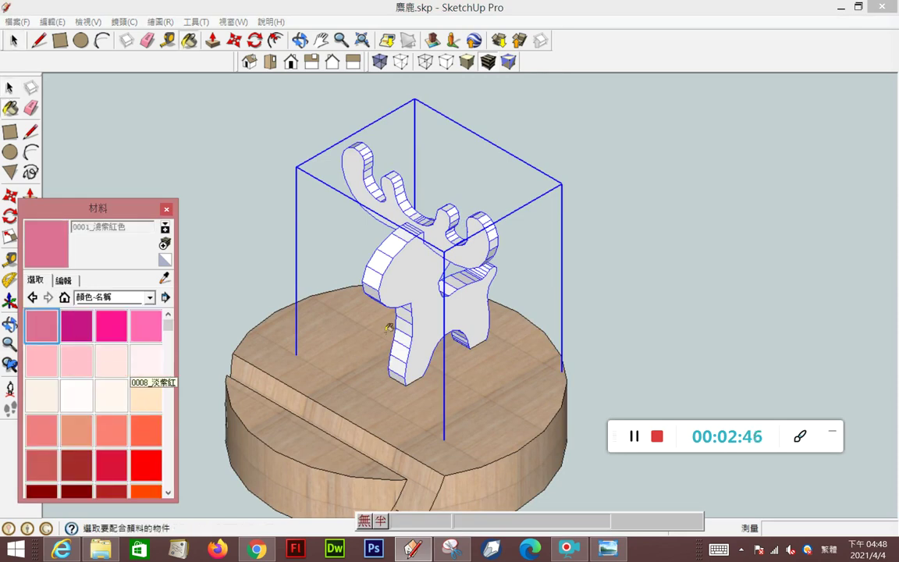
pyautogui.click(9, 88)
pyautogui.doubleClick(417, 308)
pyautogui.click(418, 304)
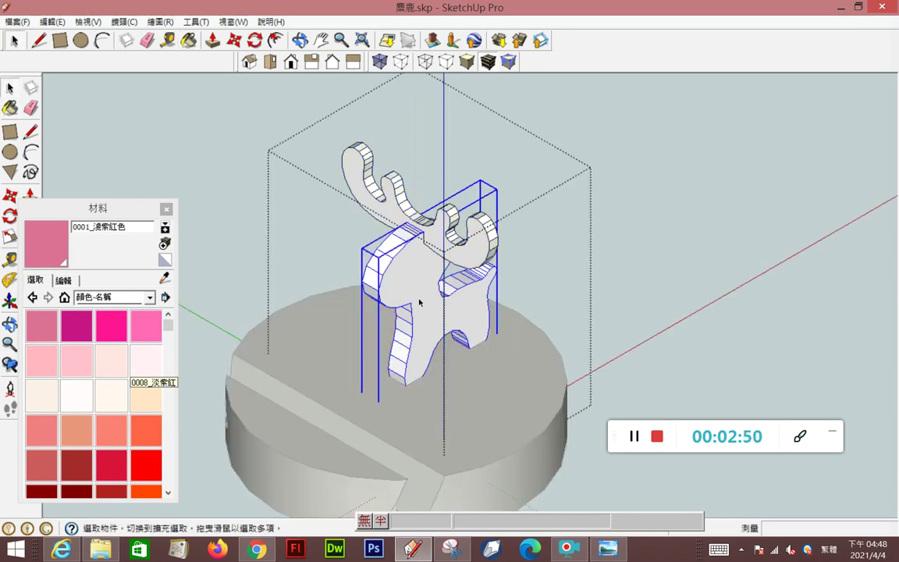
pyautogui.doubleClick(419, 302)
pyautogui.click(419, 302)
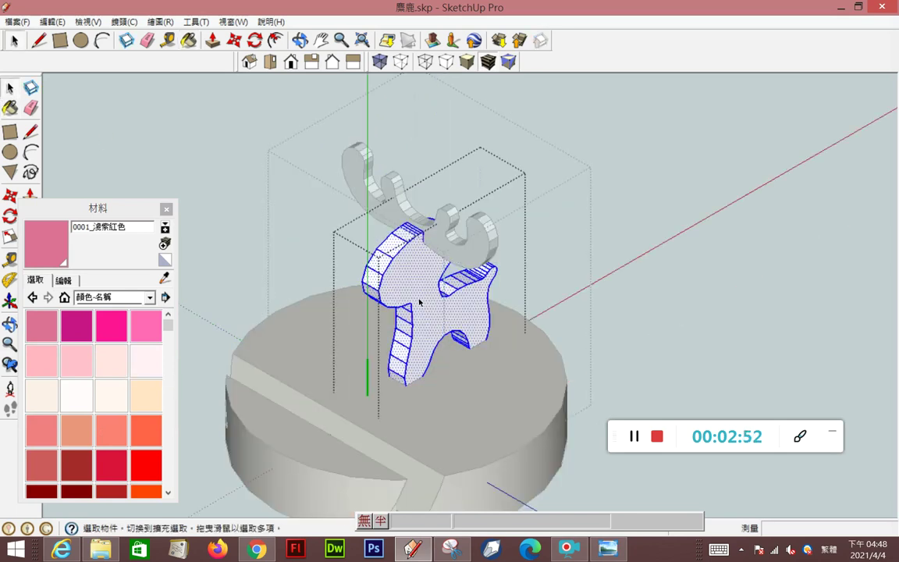
pyautogui.click(146, 430)
pyautogui.click(408, 279)
# Give 0016_番茄紅 the wood02.jpg texture image, then leave the body group.
pyautogui.click(62, 280)
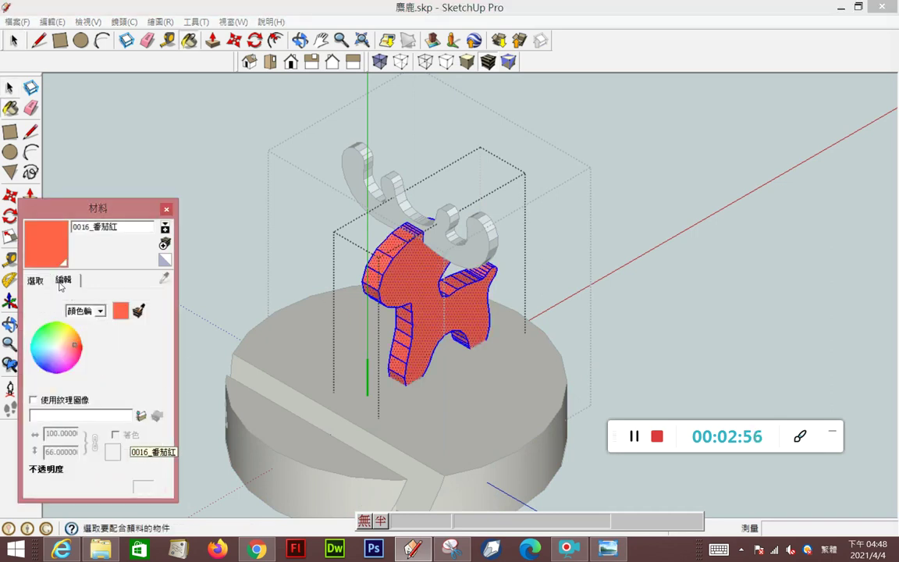
pyautogui.click(34, 399)
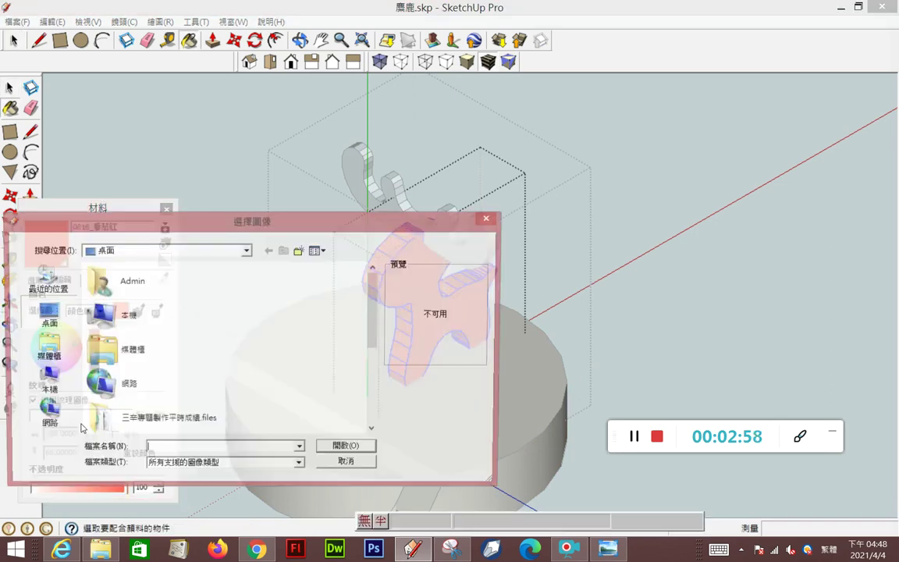
pyautogui.click(227, 466)
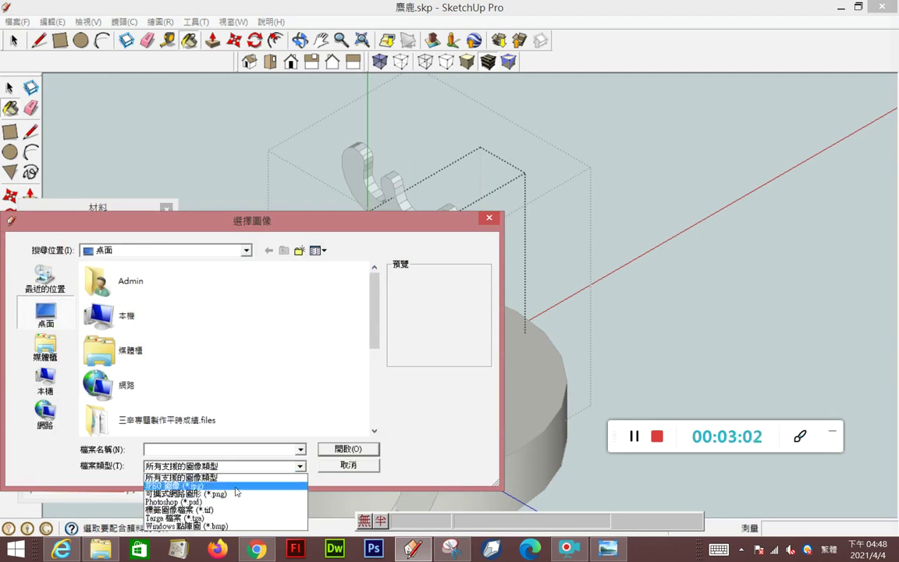
pyautogui.click(235, 487)
pyautogui.scroll(-2, 340, 327)
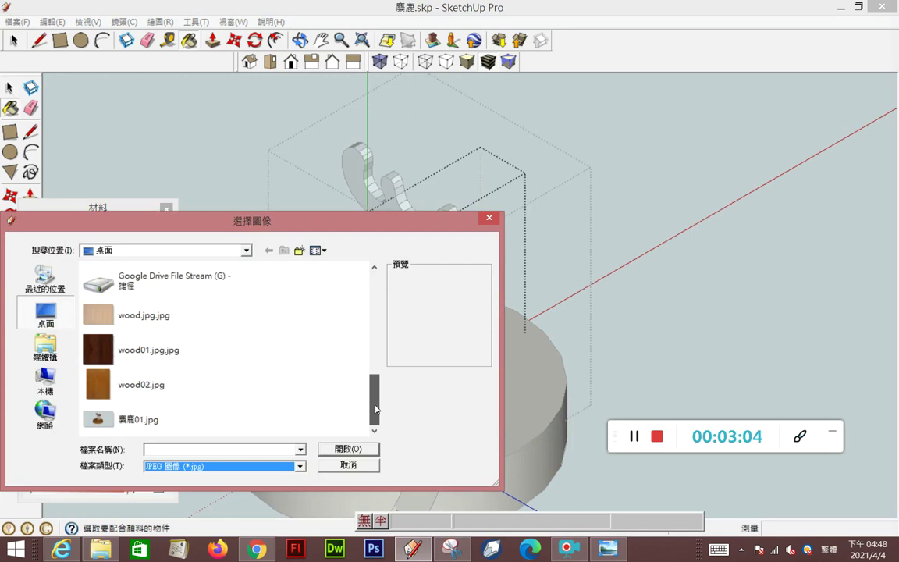
pyautogui.doubleClick(142, 381)
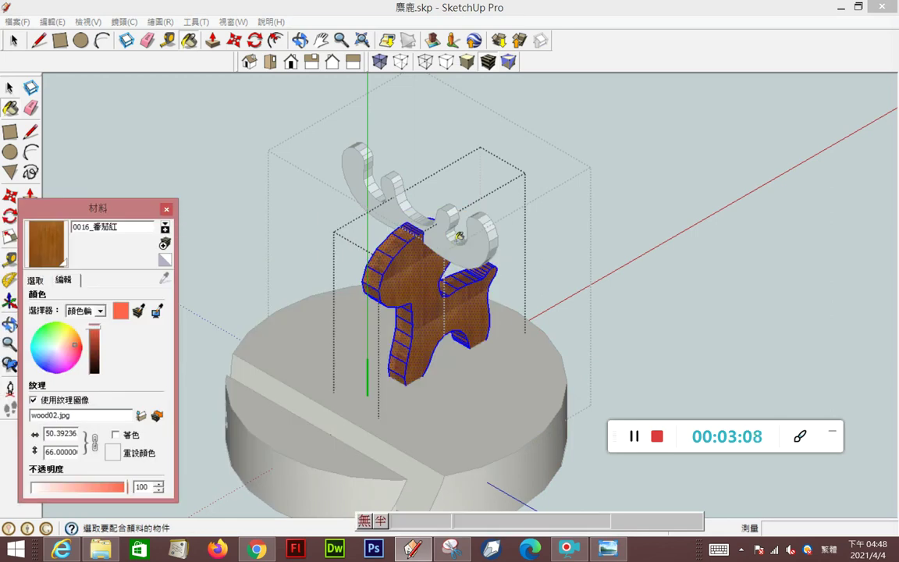
pyautogui.click(9, 88)
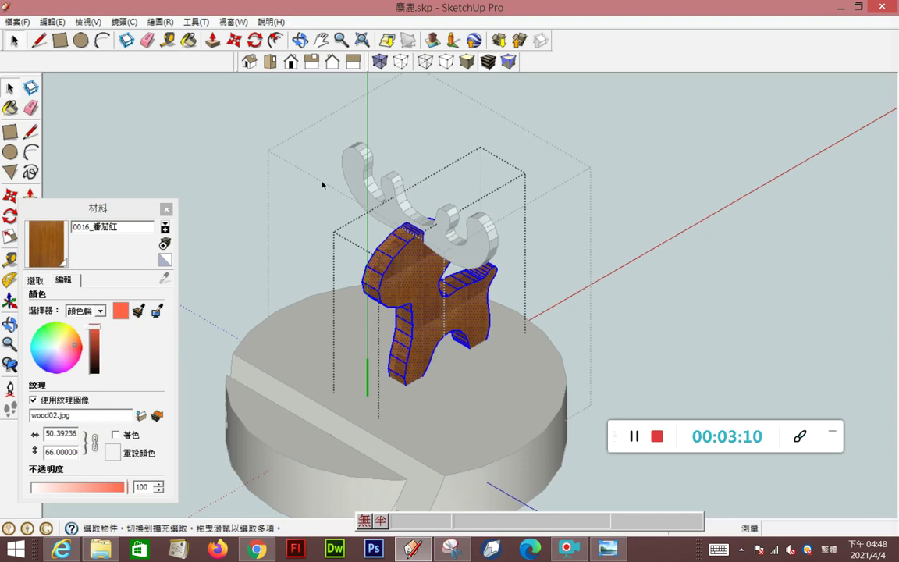
pyautogui.click(320, 182)
pyautogui.doubleClick(363, 189)
# Paint the deer's antlers with the dark named colour 0018_棕色.
pyautogui.click(363, 190)
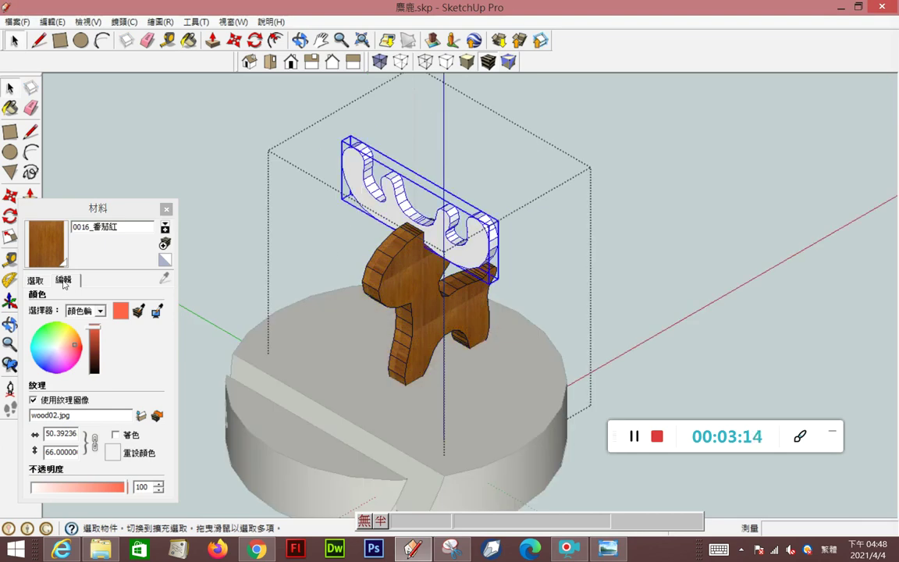
pyautogui.click(35, 279)
pyautogui.click(129, 298)
pyautogui.click(130, 301)
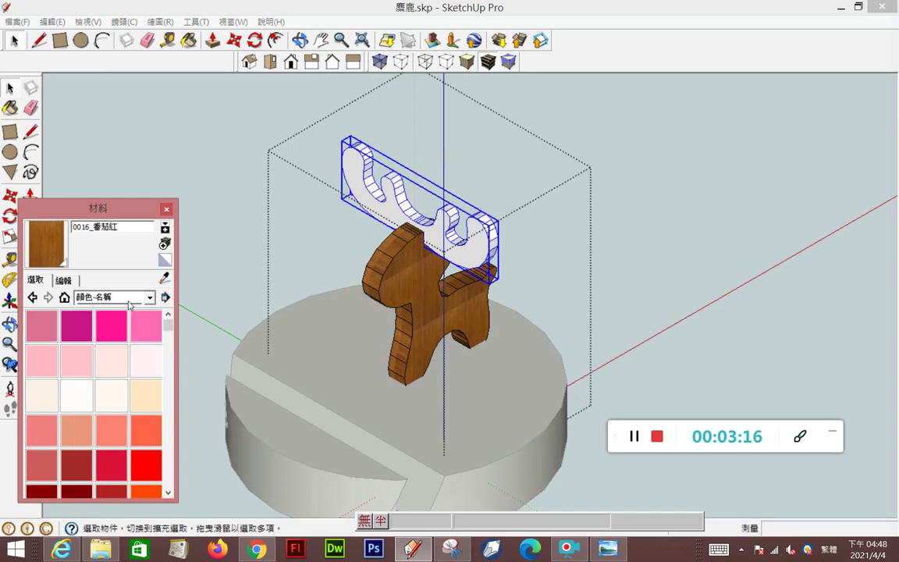
pyautogui.click(77, 465)
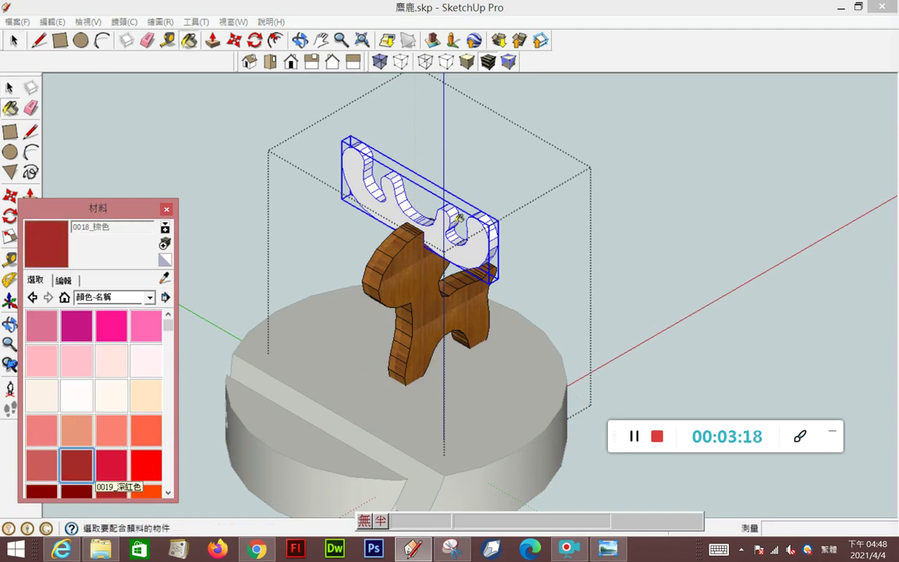
pyautogui.click(412, 200)
# Apply the wood01.jpg texture image to the antler material and deselect.
pyautogui.click(63, 281)
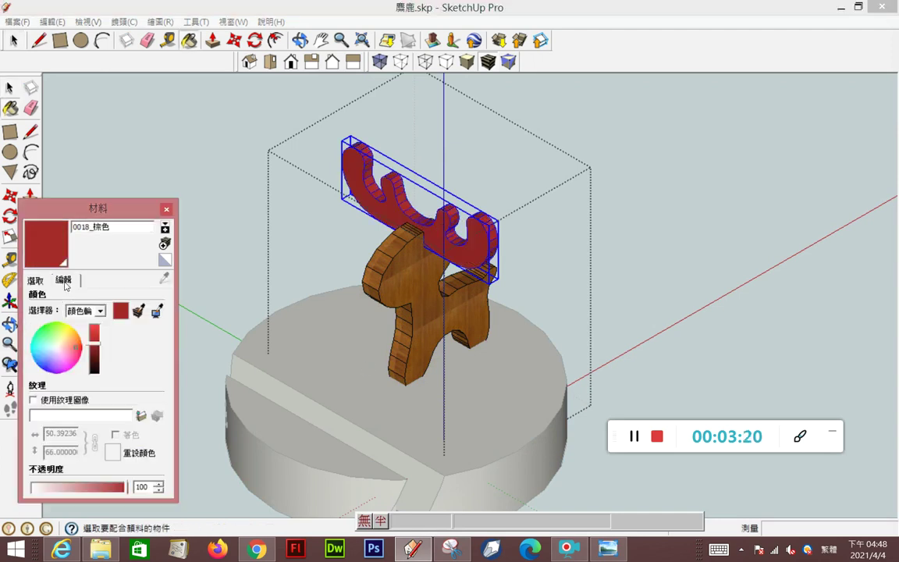
pyautogui.click(34, 399)
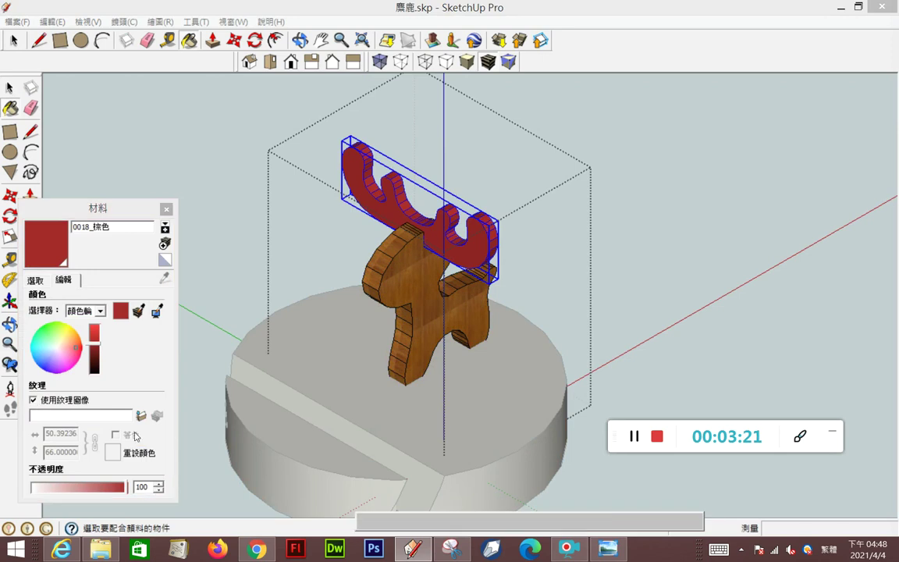
pyautogui.click(243, 467)
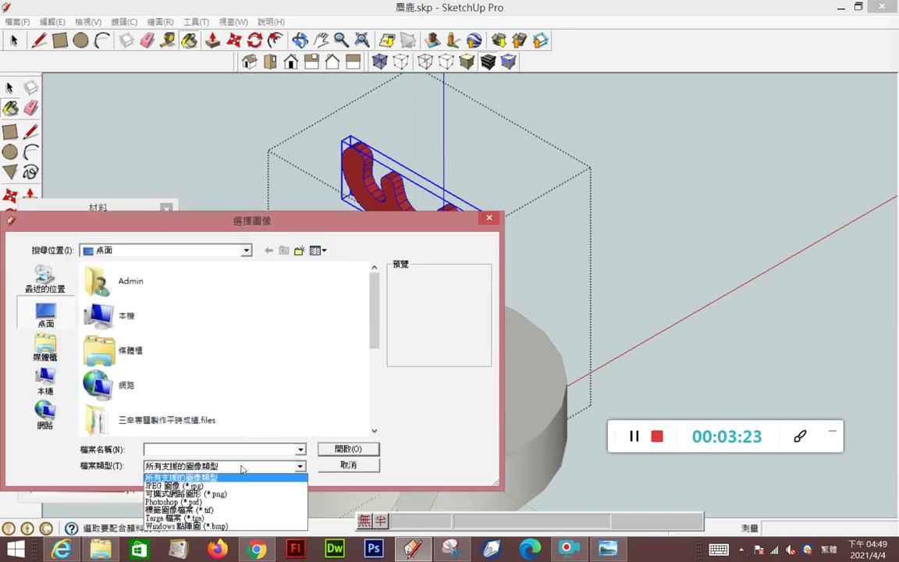
pyautogui.click(232, 488)
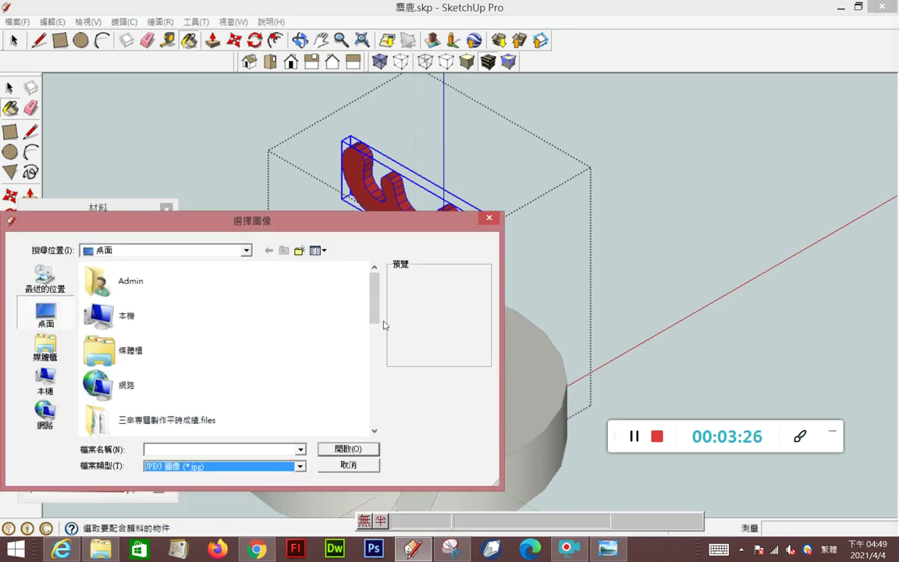
pyautogui.moveTo(374, 305); pyautogui.dragTo(376, 419)
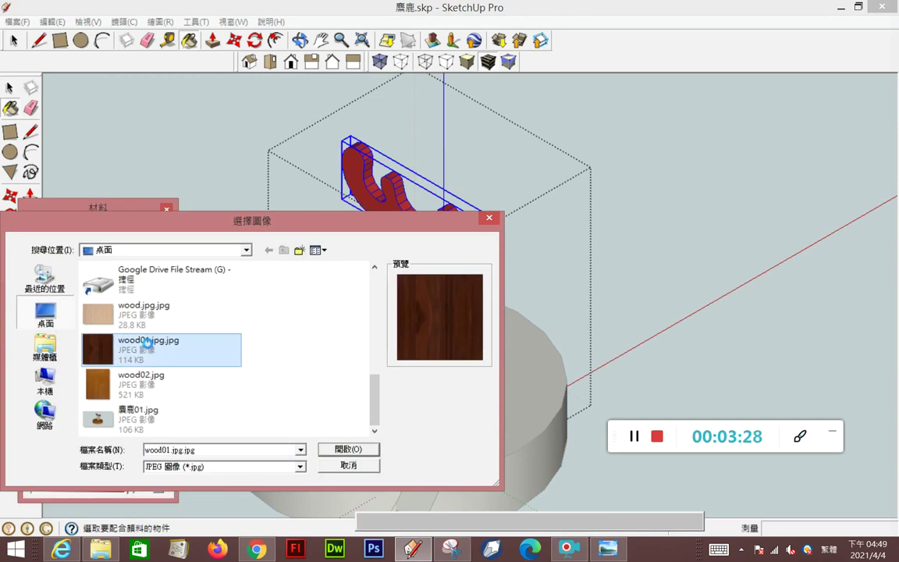
pyautogui.doubleClick(206, 343)
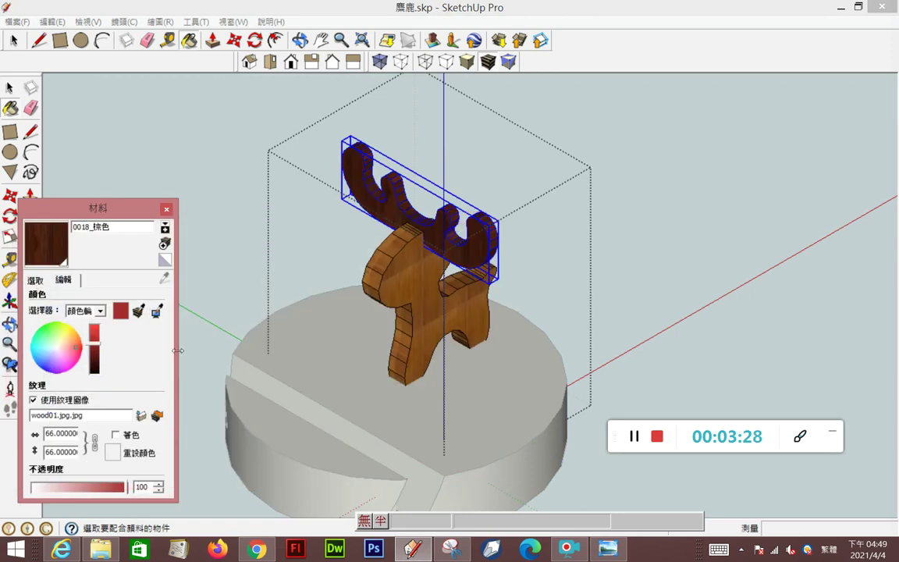
pyautogui.click(9, 87)
pyautogui.click(215, 164)
pyautogui.scroll(-2, 227, 148)
pyautogui.scroll(-2, 236, 141)
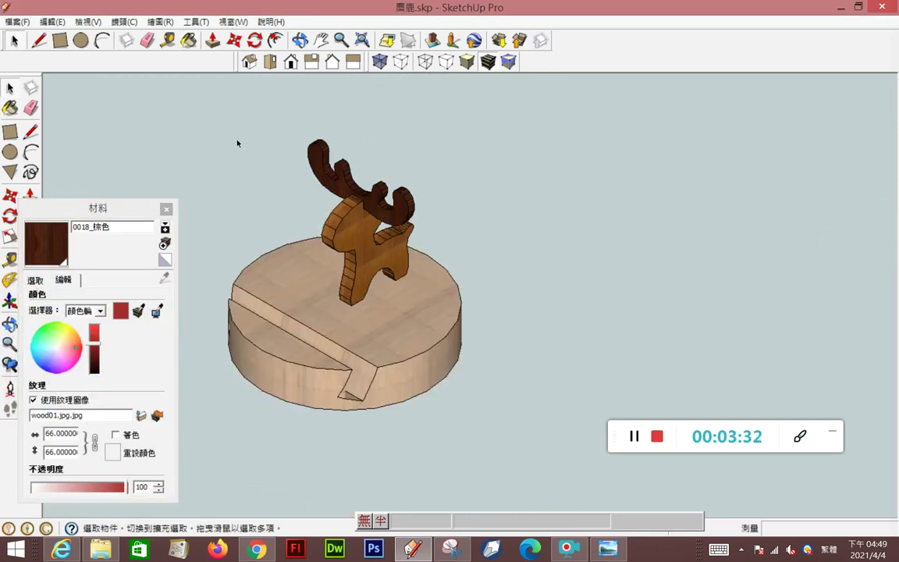
# Select the entire round base and check its context menu.
pyautogui.scroll(3, 259, 283)
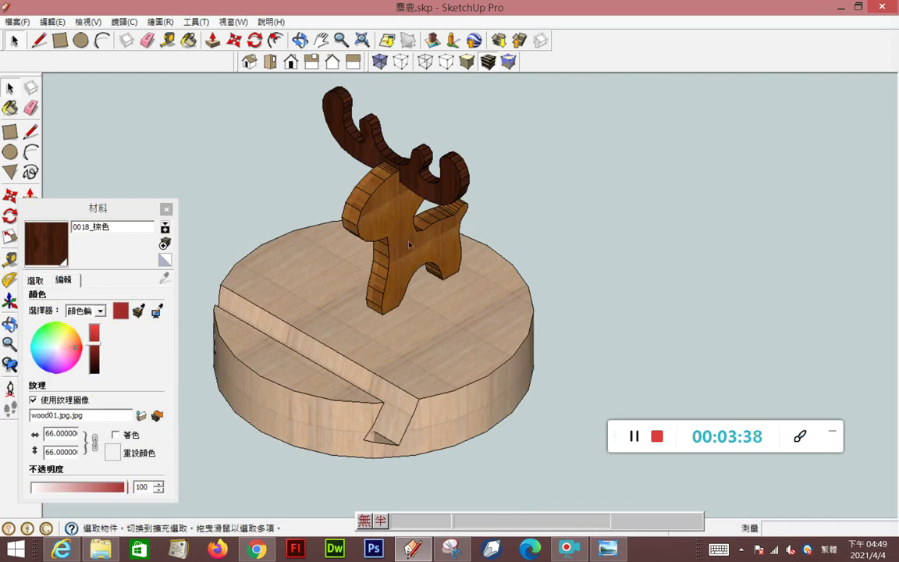
pyautogui.click(393, 214)
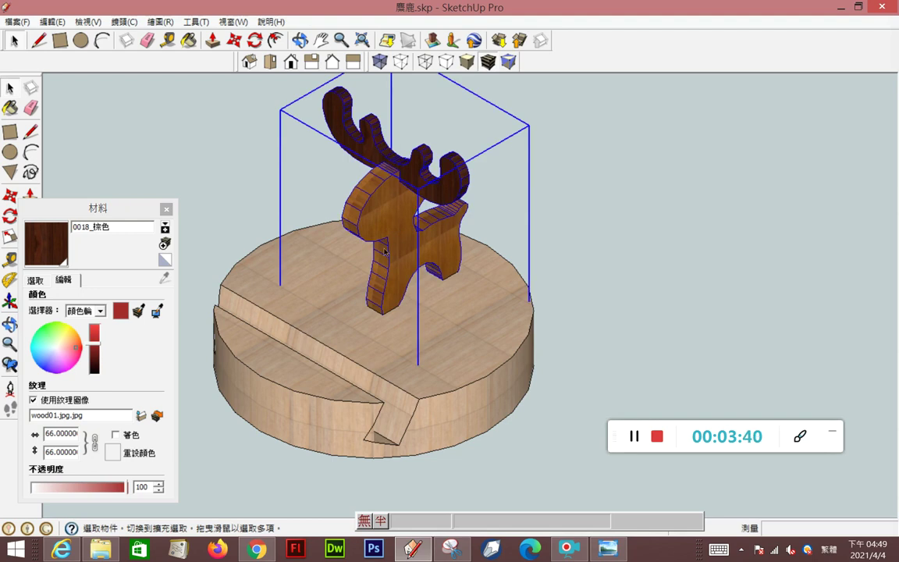
pyautogui.click(371, 336)
pyautogui.tripleClick(371, 336)
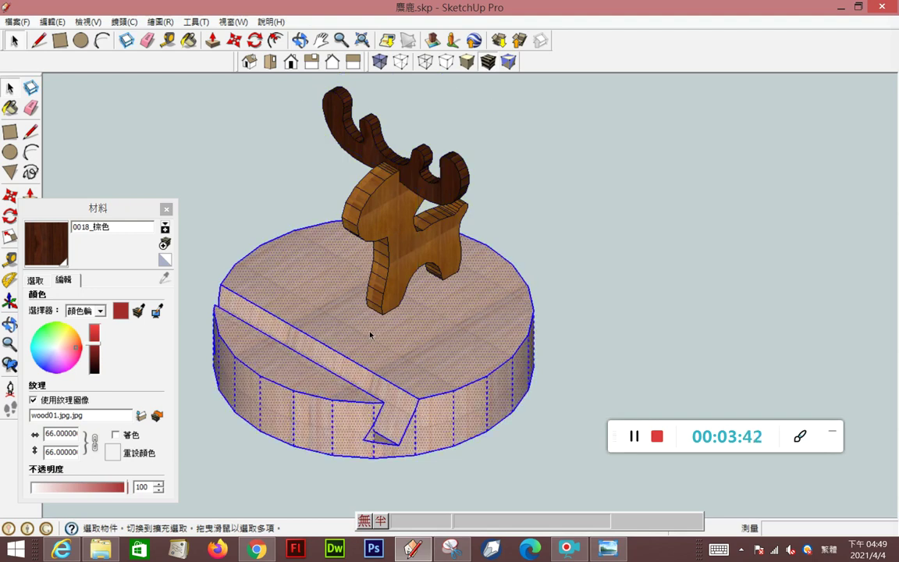
pyautogui.rightClick(371, 335)
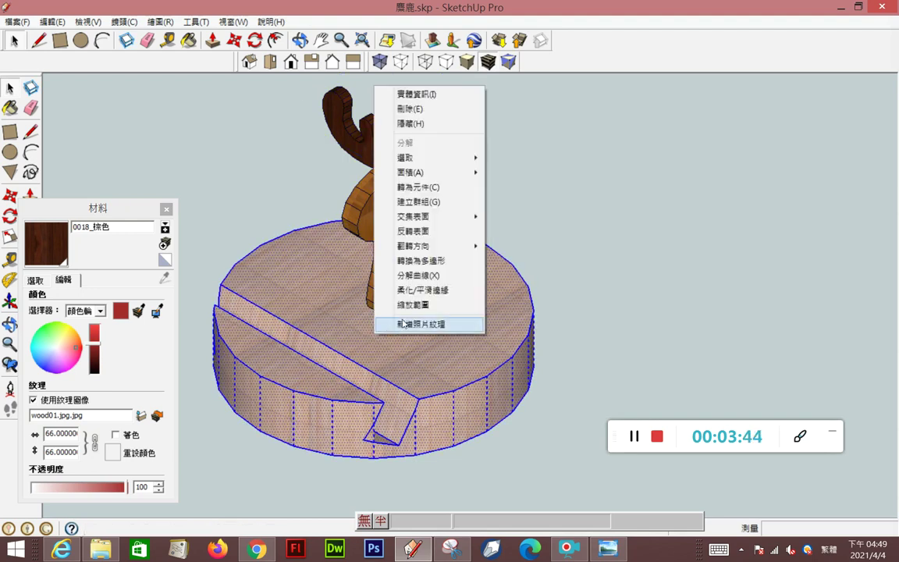
pyautogui.click(660, 286)
# Select only the base's top face and bring up its Texture context options.
pyautogui.click(478, 341)
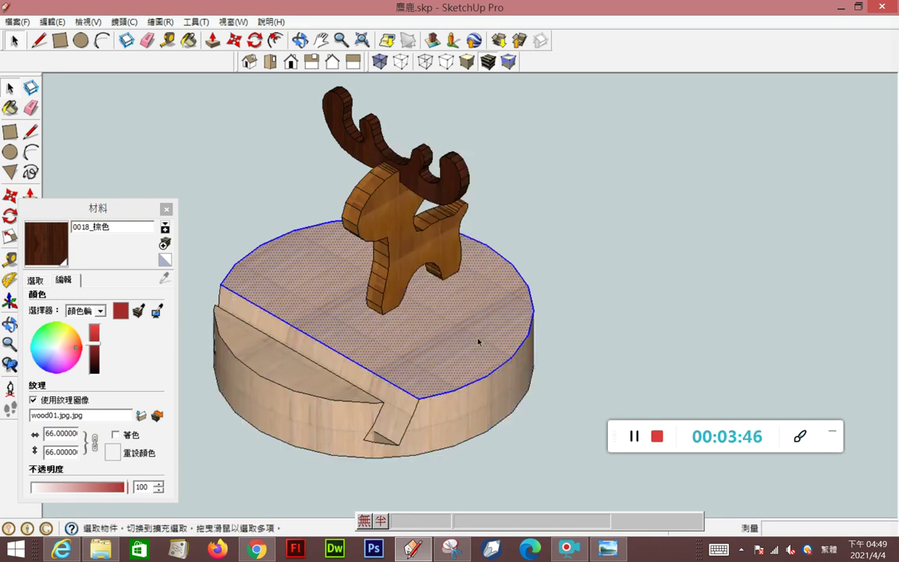
pyautogui.rightClick(478, 341)
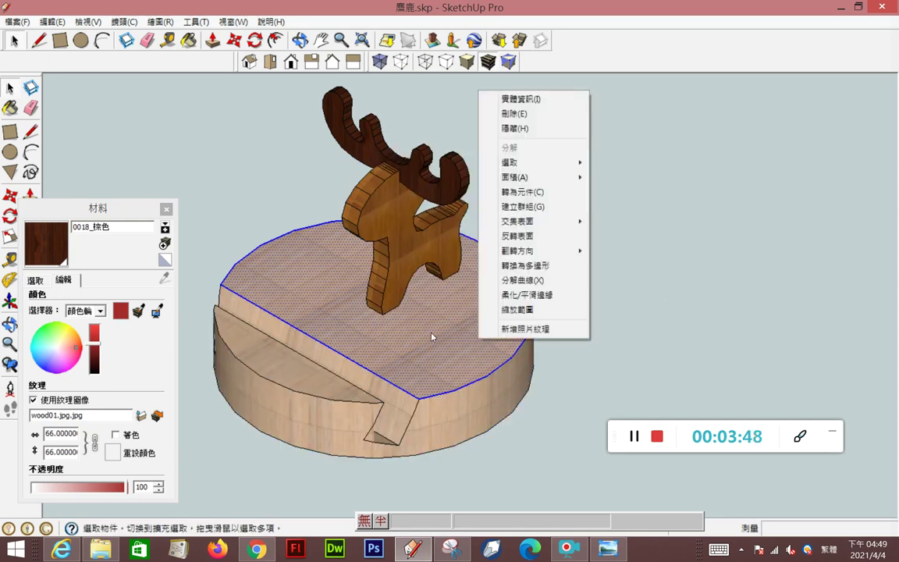
pyautogui.click(298, 268)
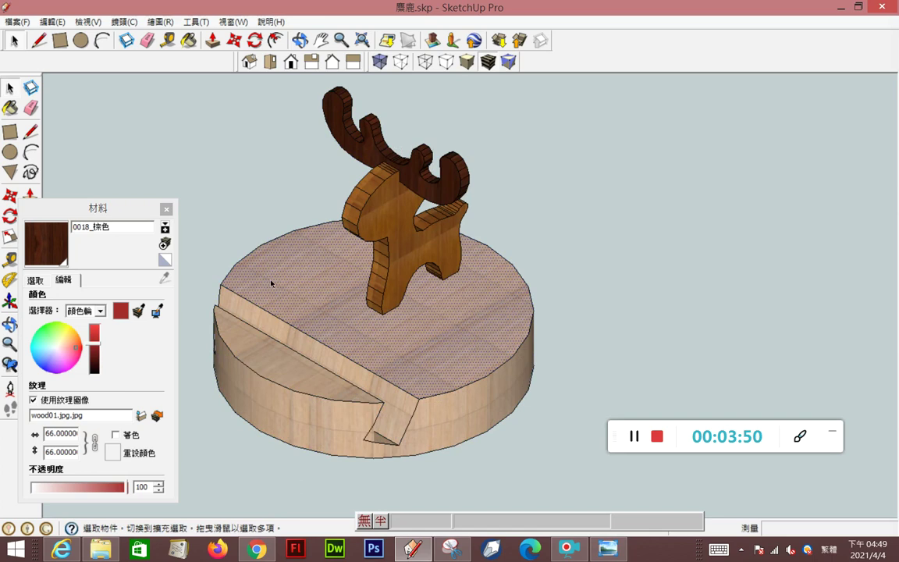
pyautogui.tripleClick(270, 284)
pyautogui.click(245, 256)
pyautogui.click(256, 261)
pyautogui.doubleClick(271, 266)
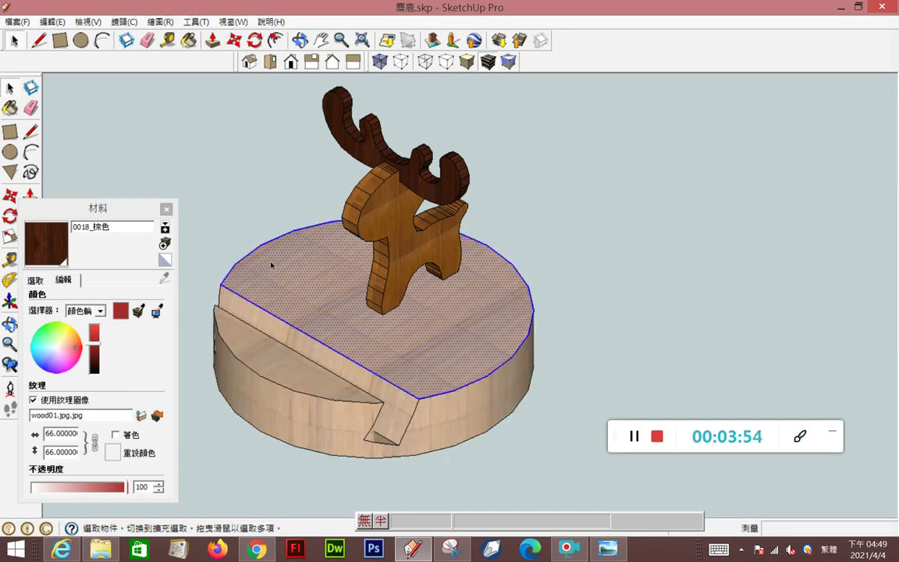
pyautogui.click(291, 275)
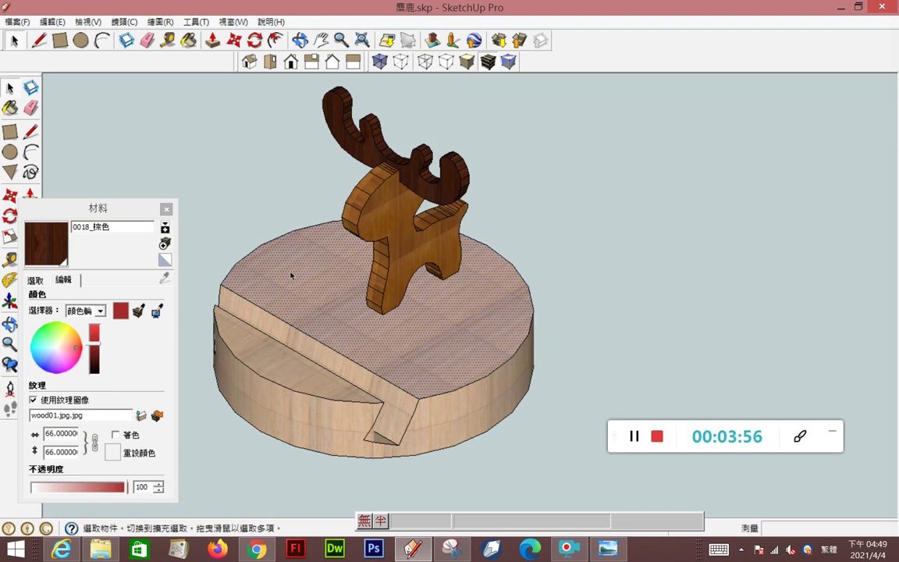
pyautogui.rightClick(291, 275)
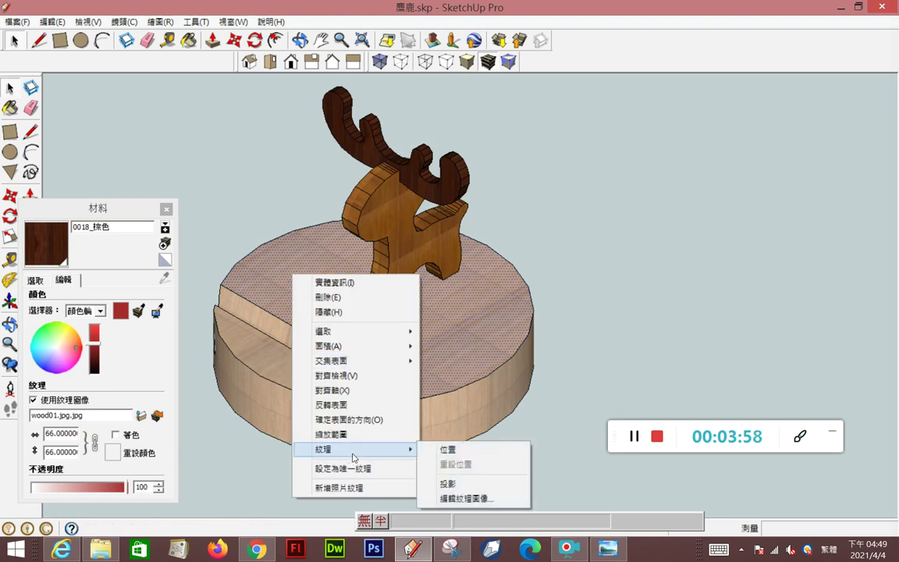
# With Texture > Position, move, enlarge and rotate the top-face wood grain into larger, straighter boards.
pyautogui.click(468, 458)
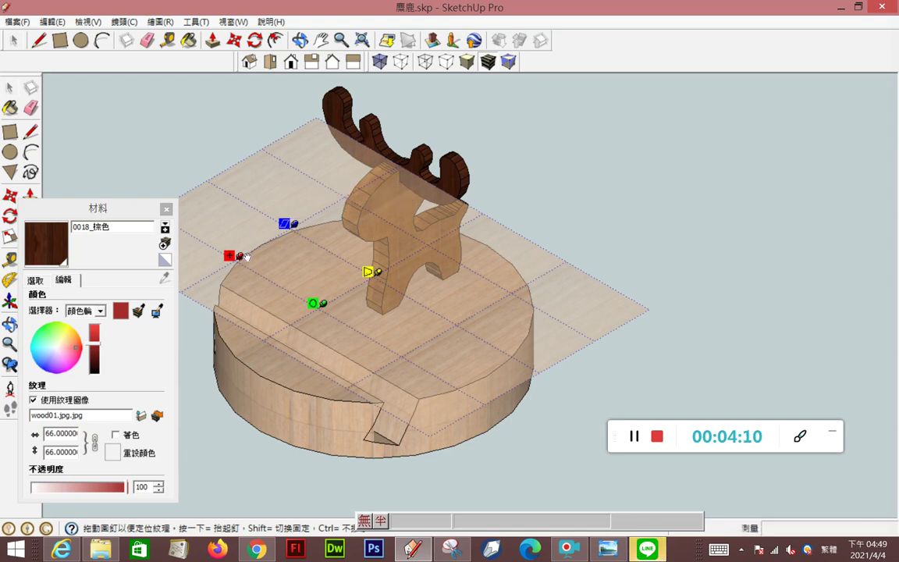
pyautogui.moveTo(240, 255); pyautogui.dragTo(272, 275)
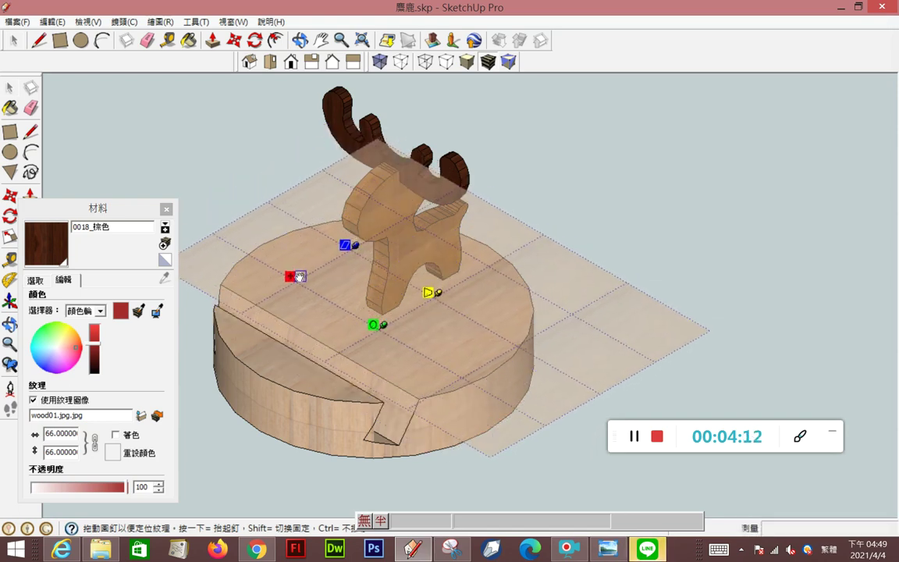
pyautogui.moveTo(271, 275); pyautogui.dragTo(231, 284)
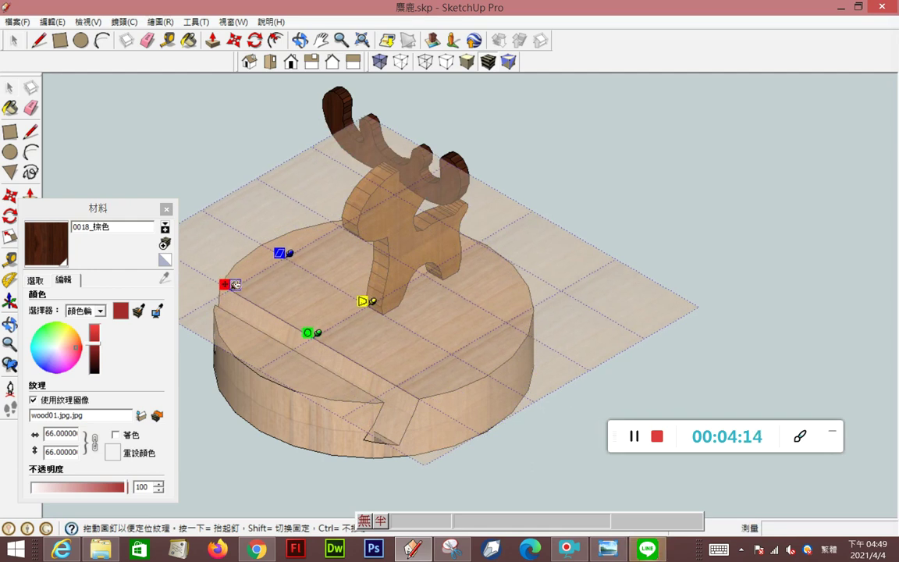
pyautogui.moveTo(322, 333)
pyautogui.mouseDown()
pyautogui.moveTo(427, 386)
pyautogui.moveTo(473, 429)
pyautogui.mouseUp()
pyautogui.moveTo(225, 284); pyautogui.dragTo(180, 267)
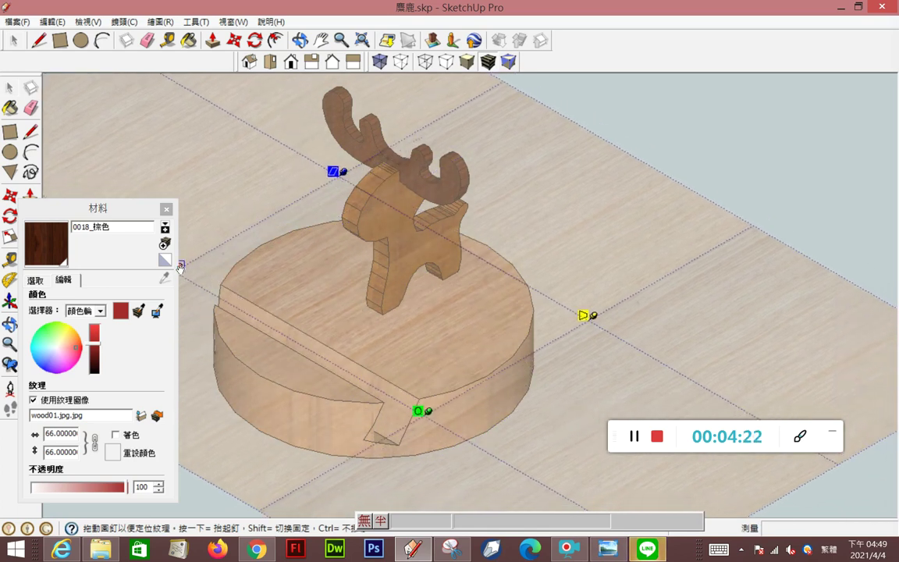
pyautogui.moveTo(421, 411); pyautogui.dragTo(445, 426)
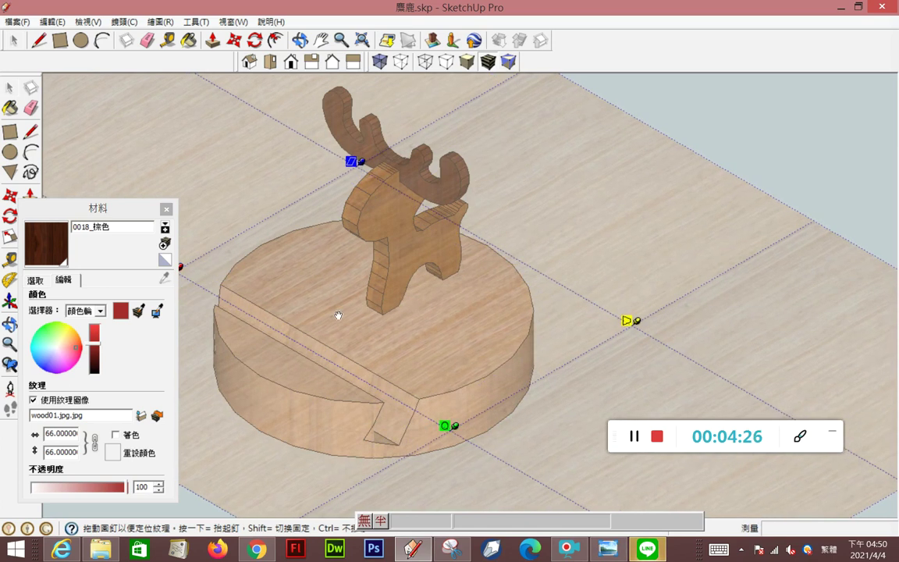
pyautogui.click(10, 87)
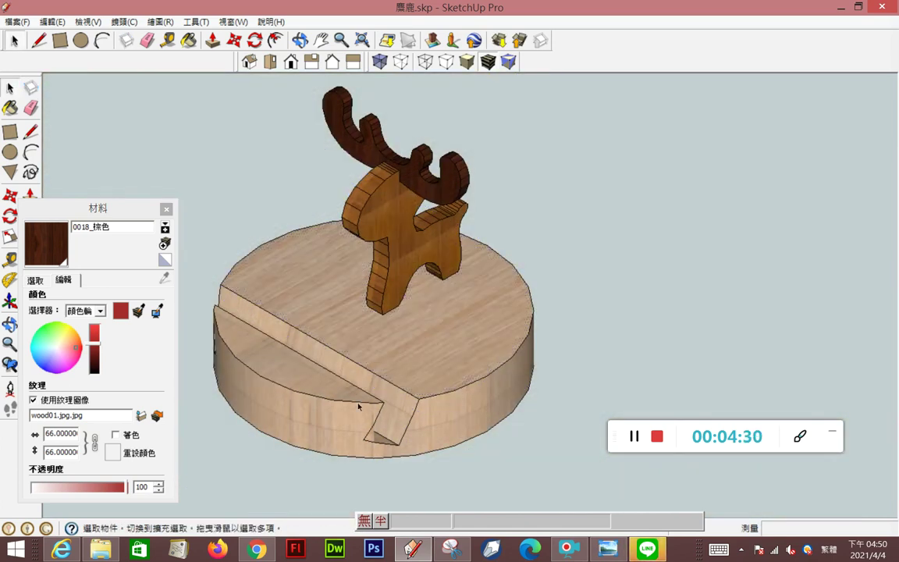
# Scale, rotate and shift the wood grain on the slanted slot face, then finish positioning it.
pyautogui.rightClick(306, 383)
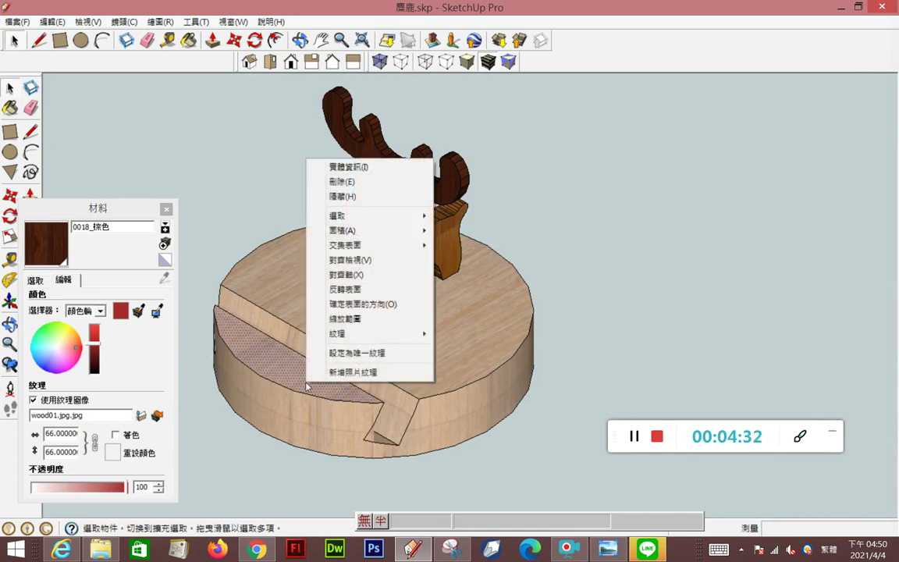
pyautogui.moveTo(367, 333)
pyautogui.click(471, 341)
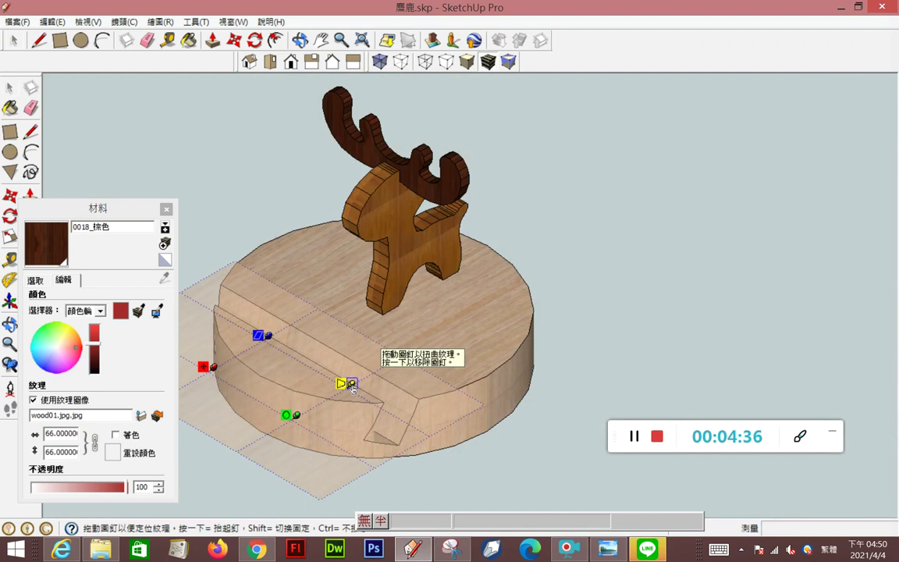
pyautogui.moveTo(297, 415); pyautogui.dragTo(433, 497)
pyautogui.moveTo(437, 428); pyautogui.dragTo(353, 383)
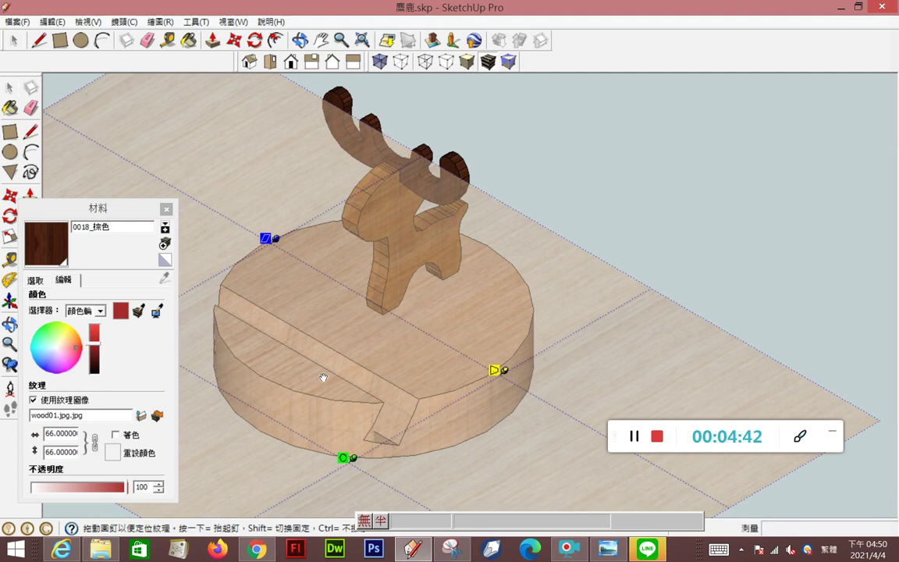
pyautogui.rightClick(315, 380)
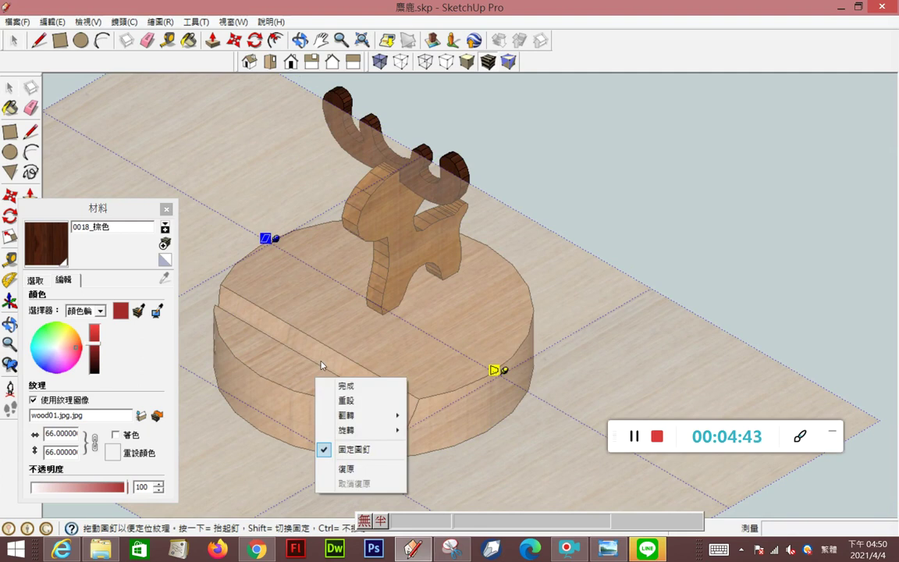
pyautogui.click(346, 385)
pyautogui.click(239, 220)
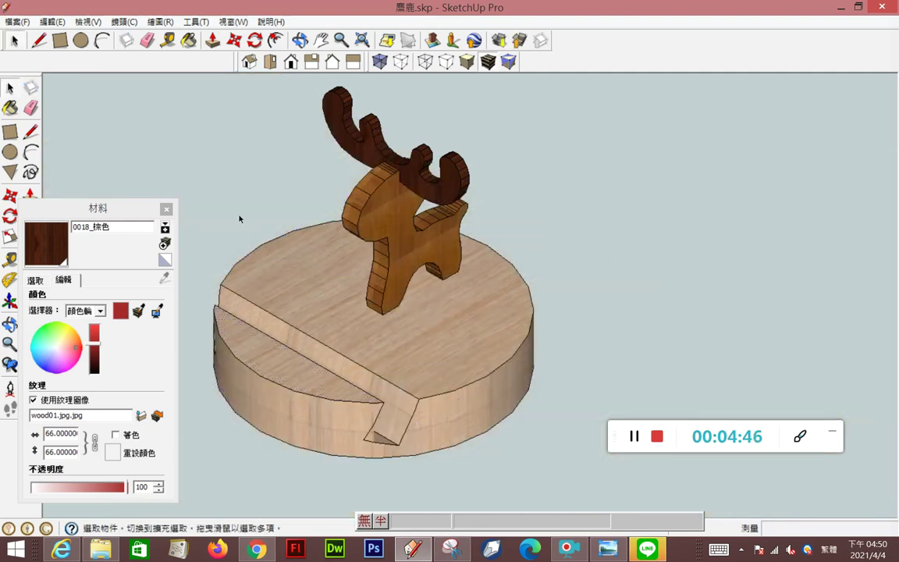
pyautogui.rightClick(484, 402)
pyautogui.click(451, 415)
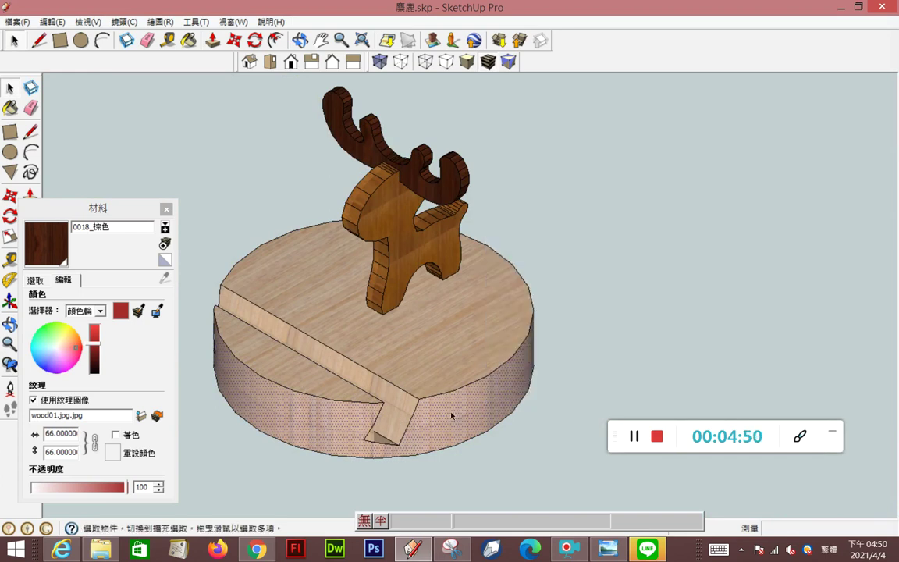
pyautogui.moveTo(525, 383); pyautogui.dragTo(484, 396, button='middle')
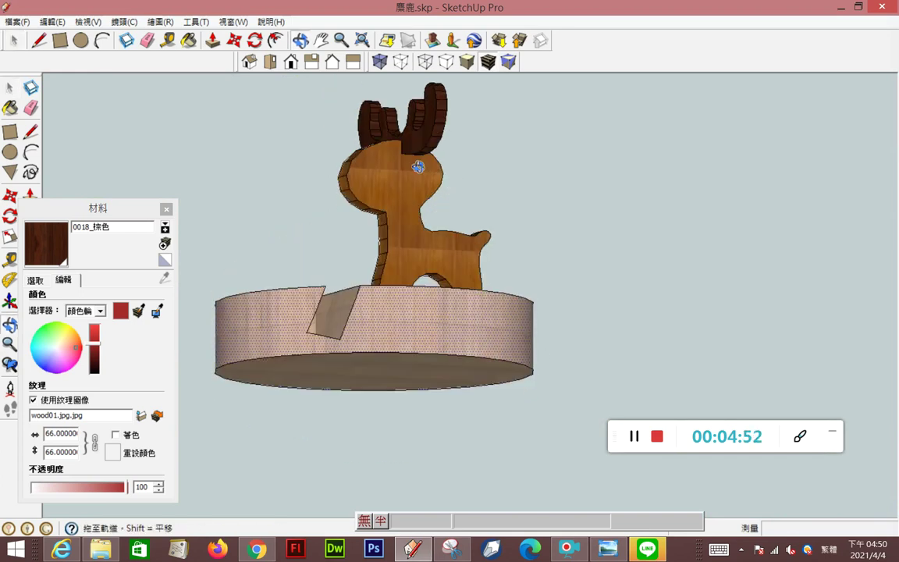
pyautogui.scroll(-3, 484, 397)
pyautogui.moveTo(442, 315); pyautogui.dragTo(421, 285, button='middle')
pyautogui.click(537, 335)
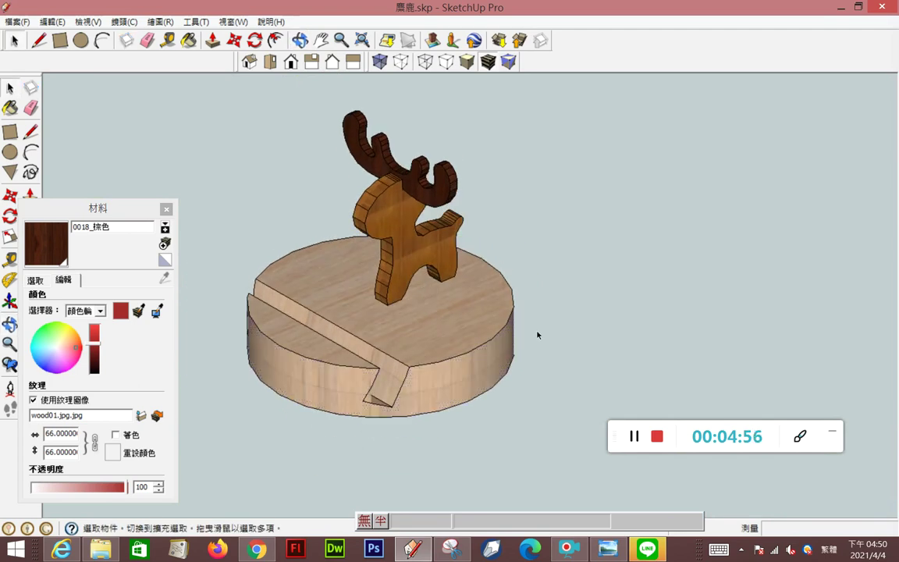
# Open the deer component and then its body group for editing.
pyautogui.click(415, 261)
pyautogui.doubleClick(414, 260)
pyautogui.click(410, 258)
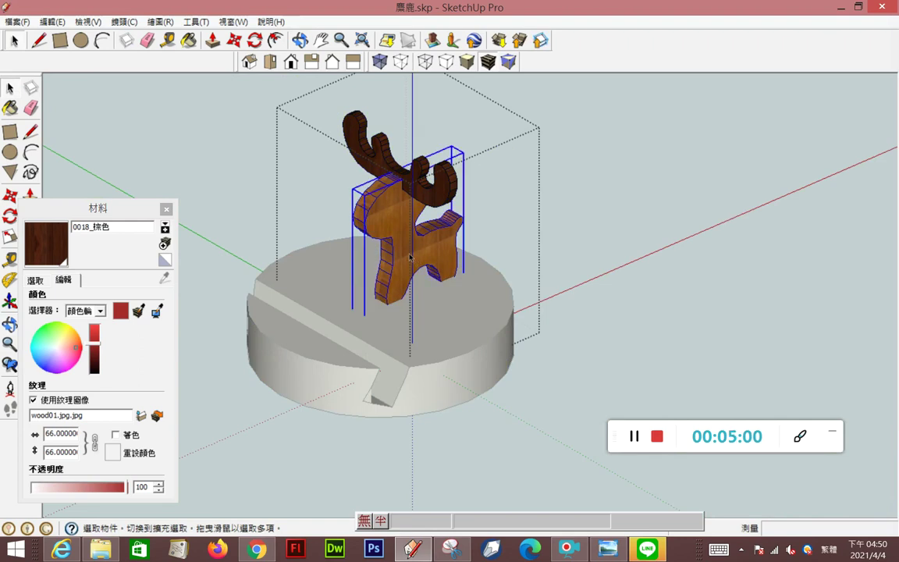
pyautogui.doubleClick(410, 257)
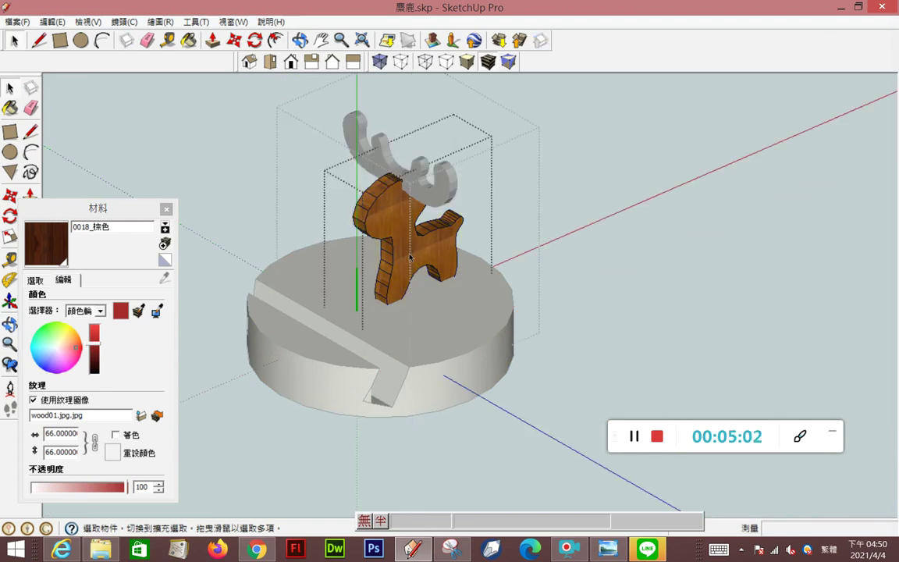
# Scale and rotate the body's wood grain, nudge it slightly left, and finish positioning.
pyautogui.rightClick(411, 256)
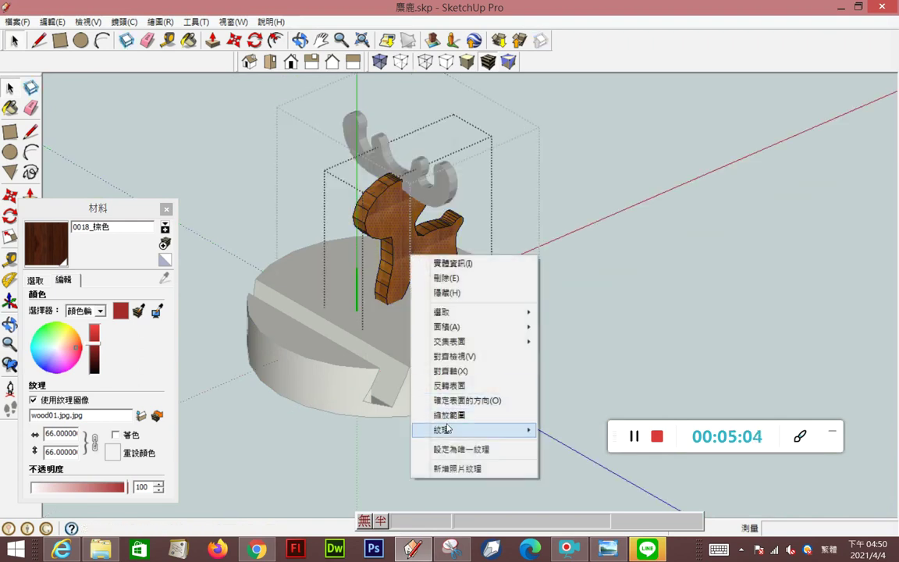
pyautogui.moveTo(468, 430)
pyautogui.click(600, 429)
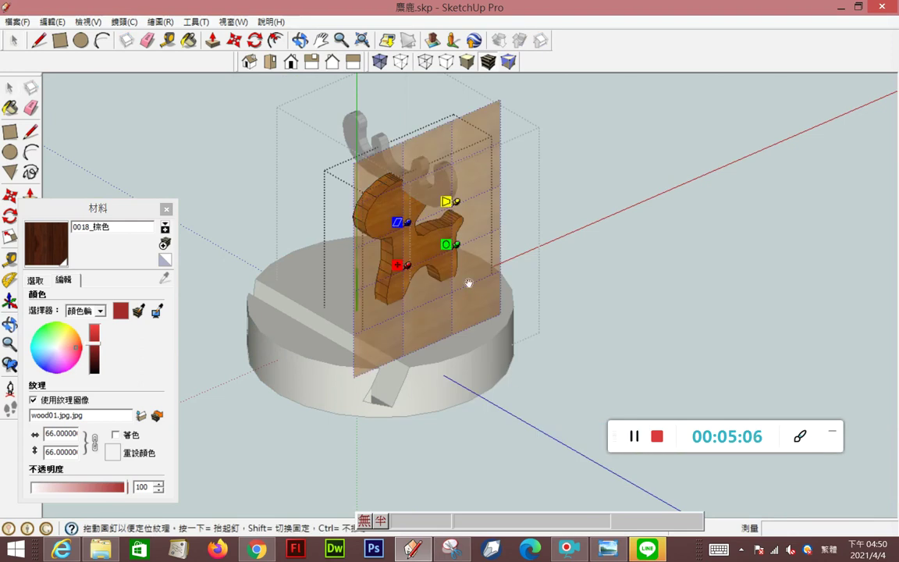
pyautogui.moveTo(448, 245)
pyautogui.mouseDown()
pyautogui.moveTo(524, 250)
pyautogui.moveTo(527, 213)
pyautogui.moveTo(487, 266)
pyautogui.moveTo(510, 271)
pyautogui.mouseUp()
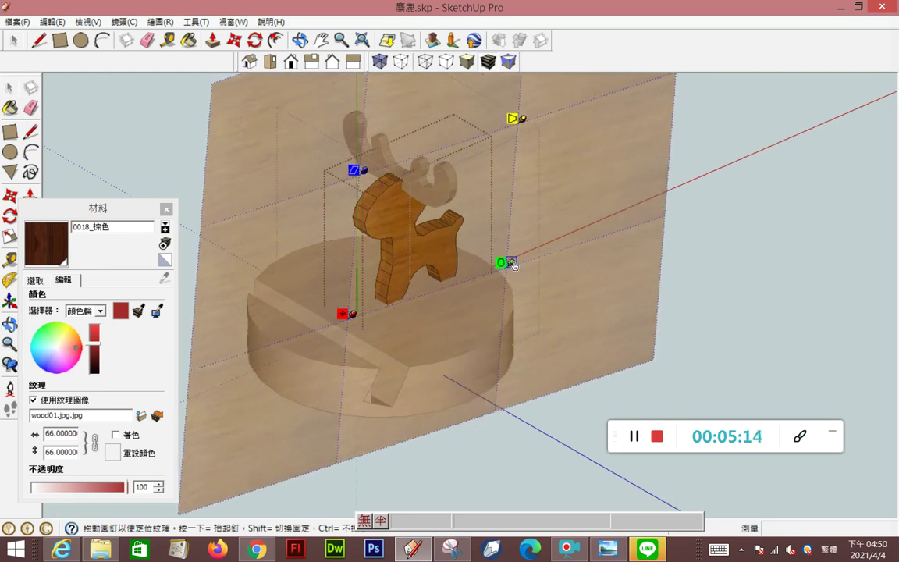
pyautogui.moveTo(482, 225); pyautogui.dragTo(448, 244)
pyautogui.rightClick(447, 244)
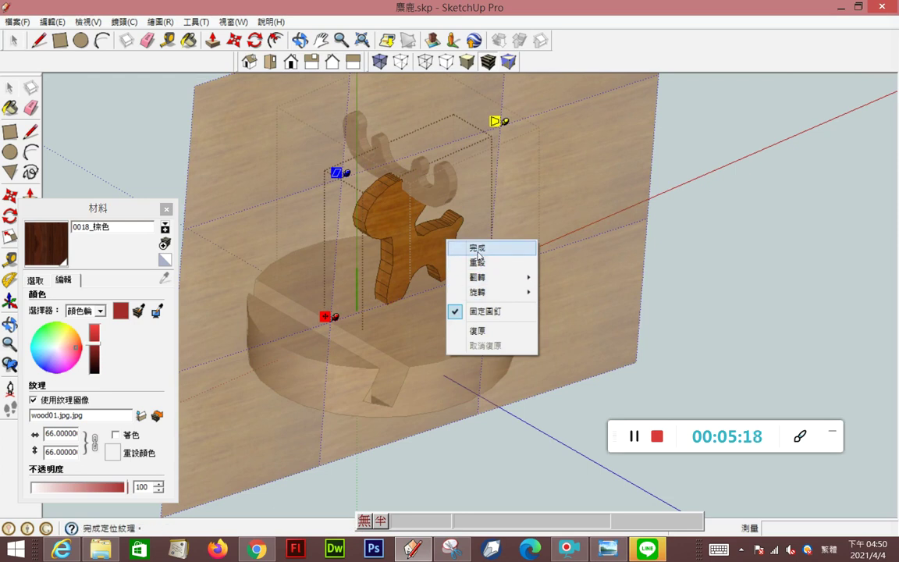
pyautogui.click(478, 248)
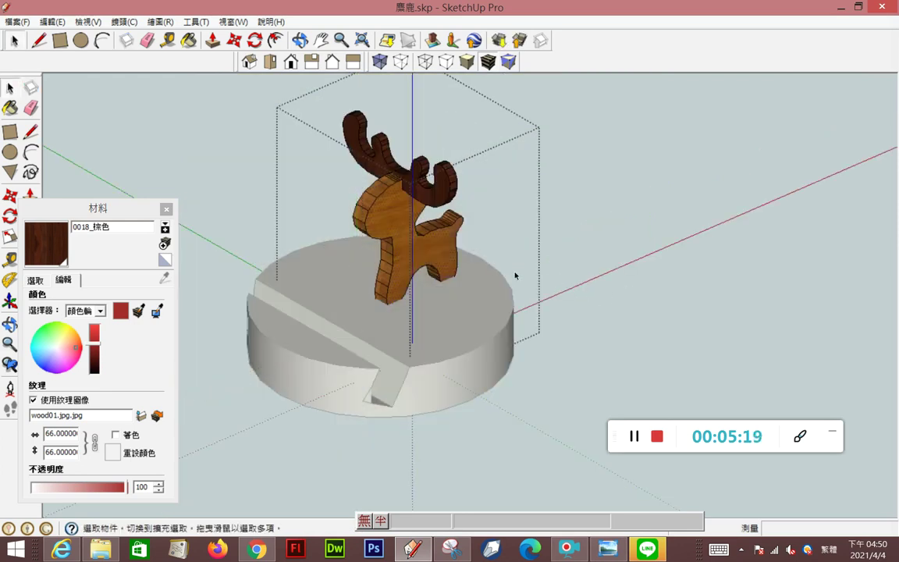
# Inspect the deer's texture, leave body editing, and orbit to the deer's other side.
pyautogui.click(375, 169)
pyautogui.scroll(2, 375, 170)
pyautogui.scroll(2, 375, 169)
pyautogui.moveTo(415, 187); pyautogui.dragTo(389, 190, button='middle')
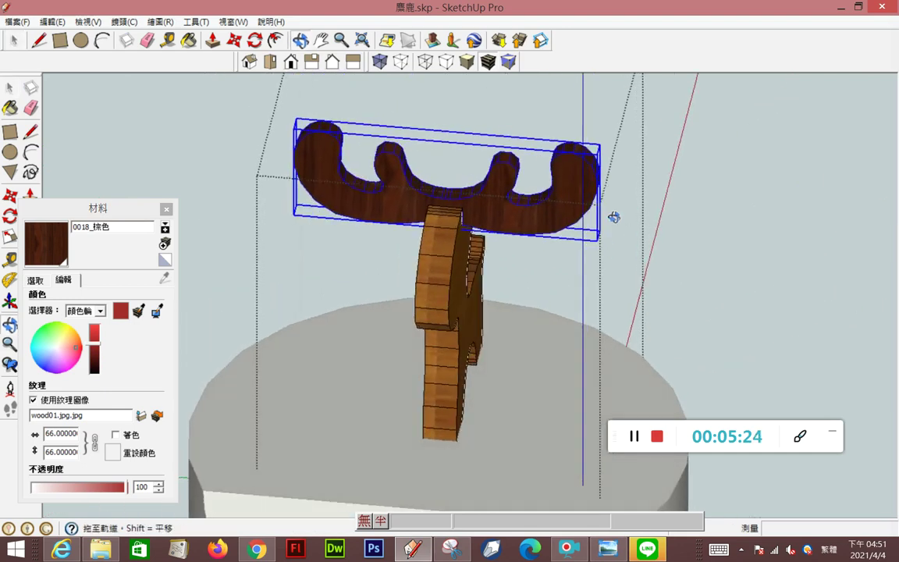
pyautogui.scroll(-3, 470, 190)
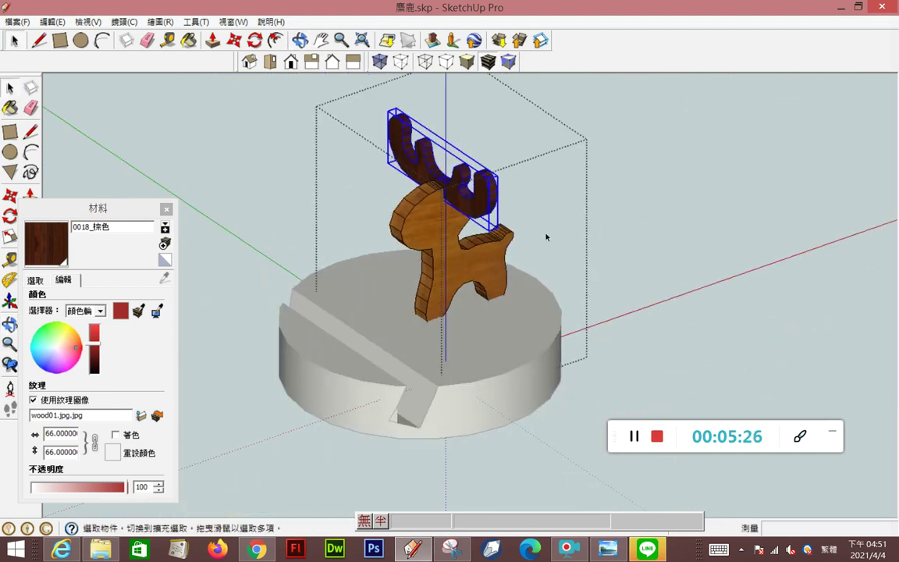
pyautogui.click(648, 245)
pyautogui.moveTo(370, 236)
pyautogui.mouseDown(button='middle')
pyautogui.moveTo(554, 287)
pyautogui.moveTo(662, 287)
pyautogui.moveTo(504, 240)
pyautogui.mouseUp(button='middle')
# Open the deer component and its body group again from the back.
pyautogui.click(504, 240)
pyautogui.doubleClick(496, 237)
pyautogui.click(439, 214)
pyautogui.rightClick(435, 194)
pyautogui.click(466, 239)
pyautogui.doubleClick(466, 239)
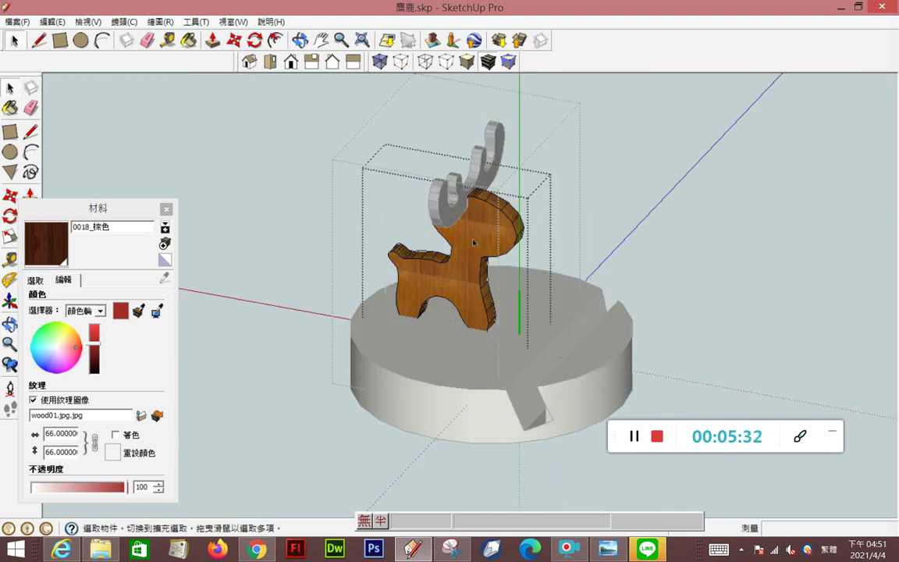
# Enlarge and rotate the wood grain on the deer's back, then finish and exit editing.
pyautogui.rightClick(475, 242)
pyautogui.click(636, 414)
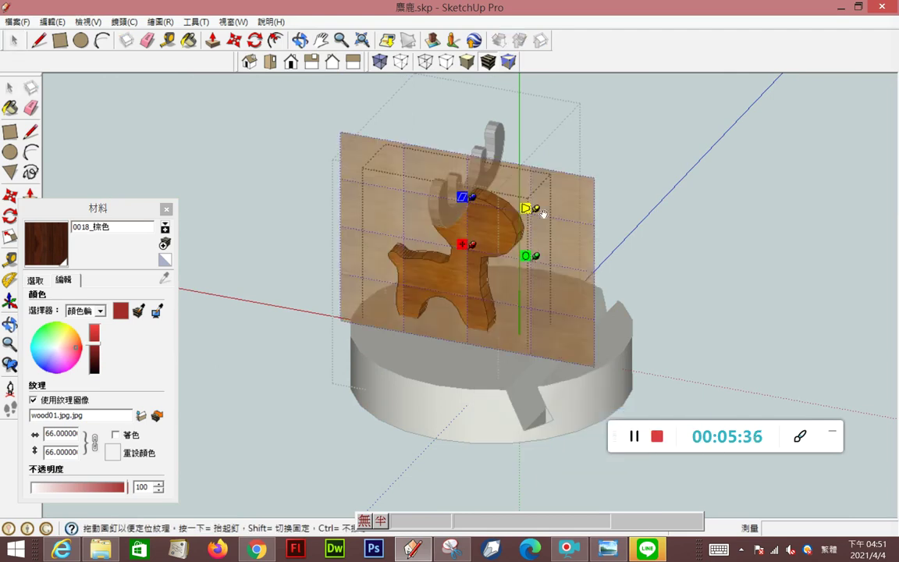
pyautogui.moveTo(535, 263); pyautogui.dragTo(704, 287)
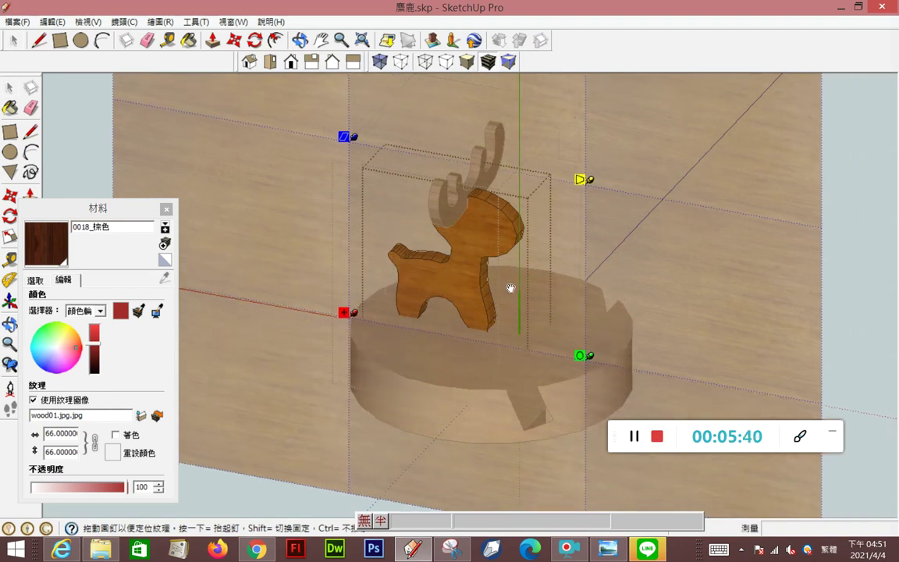
pyautogui.rightClick(509, 295)
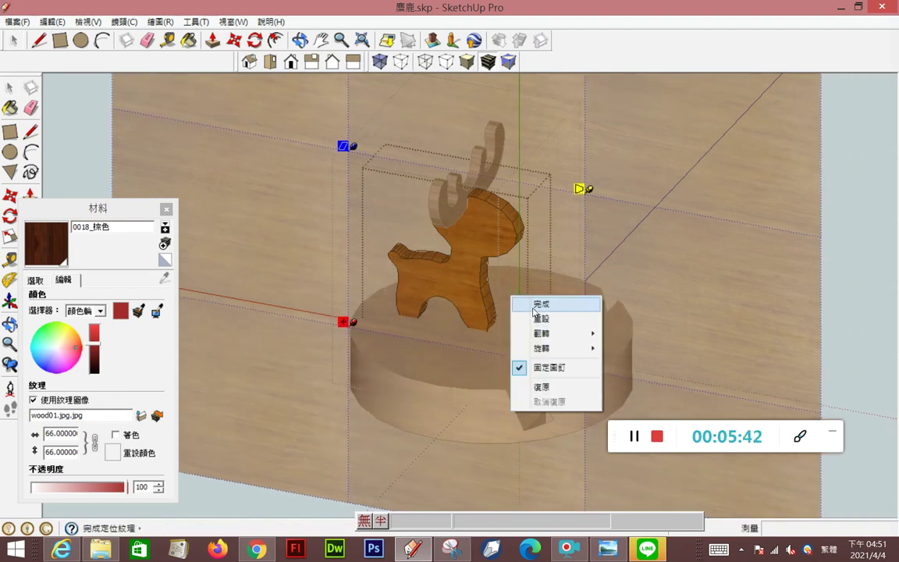
pyautogui.click(546, 302)
pyautogui.moveTo(590, 314)
pyautogui.mouseDown(button='middle')
pyautogui.moveTo(522, 347)
pyautogui.moveTo(434, 363)
pyautogui.mouseUp(button='middle')
pyautogui.click(647, 285)
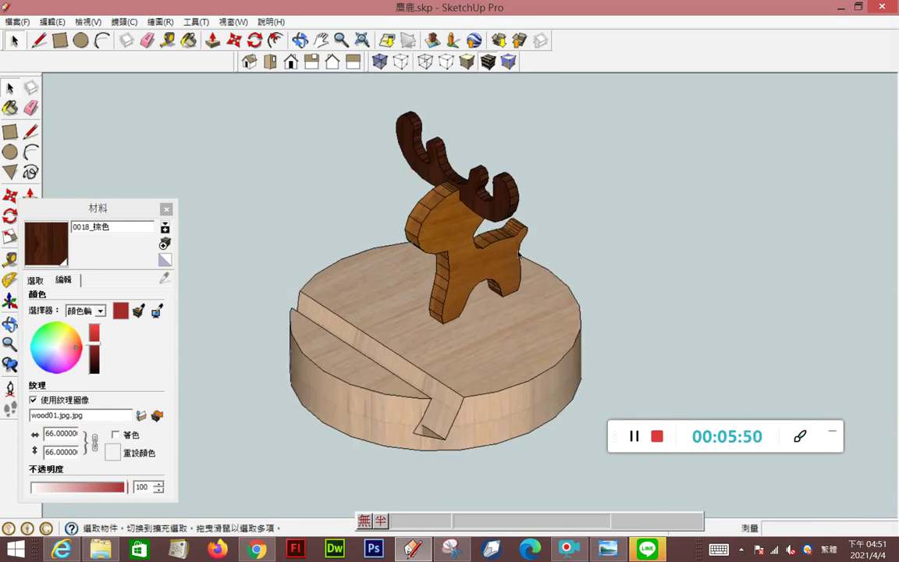
# Clear the selection and close the Materials panel, then select the deer component.
pyautogui.click(441, 285)
pyautogui.click(305, 182)
pyautogui.click(165, 210)
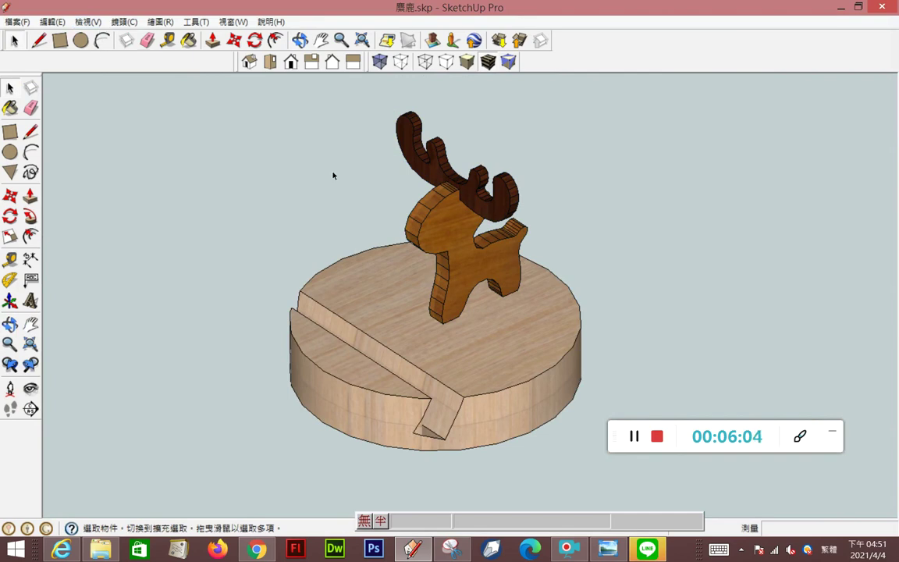
pyautogui.click(437, 274)
# Select all the deer body's geometry and soften its edges with smooth normals enabled.
pyautogui.doubleClick(441, 280)
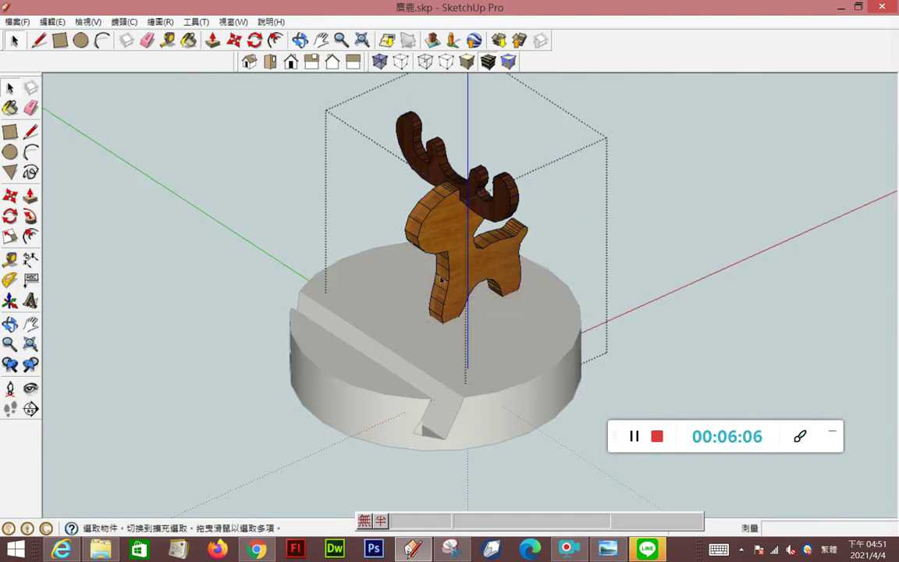
pyautogui.doubleClick(441, 280)
pyautogui.tripleClick(441, 279)
pyautogui.click(441, 278)
pyautogui.tripleClick(441, 279)
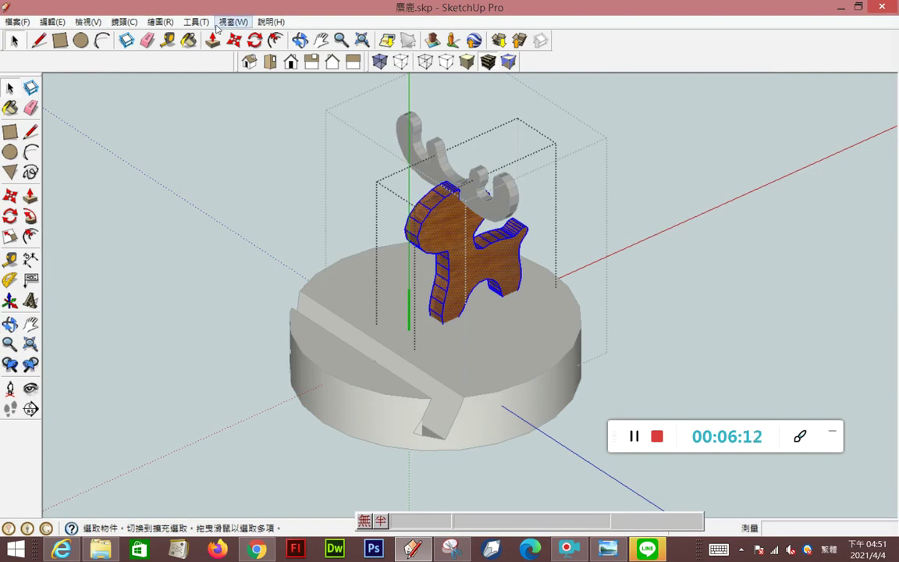
pyautogui.rightClick(447, 270)
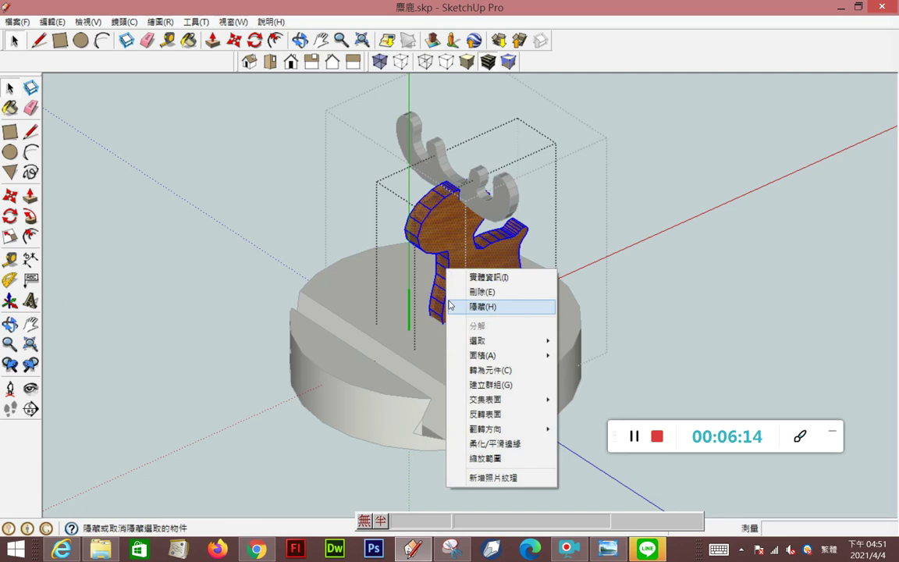
pyautogui.click(484, 443)
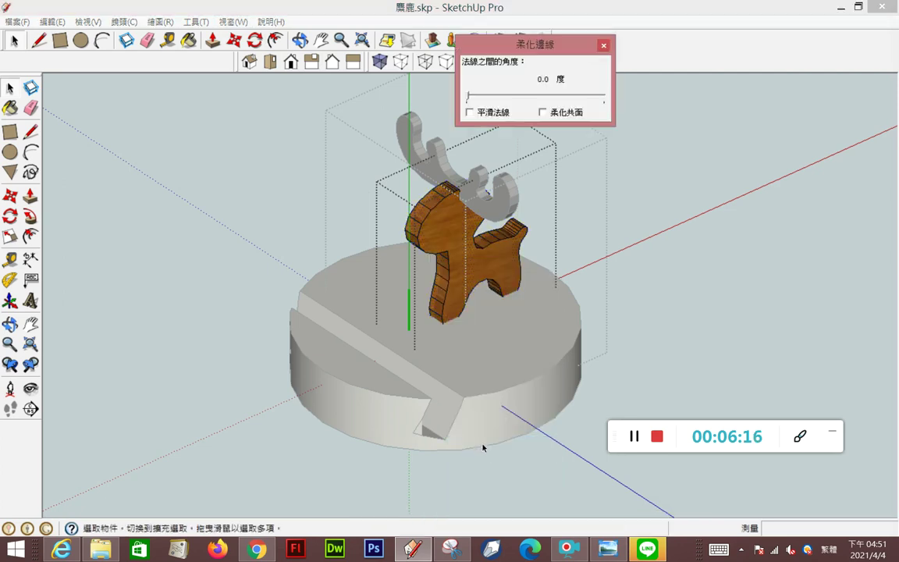
pyautogui.click(482, 115)
pyautogui.moveTo(468, 96)
pyautogui.mouseDown()
pyautogui.moveTo(556, 101)
pyautogui.moveTo(496, 98)
pyautogui.mouseUp()
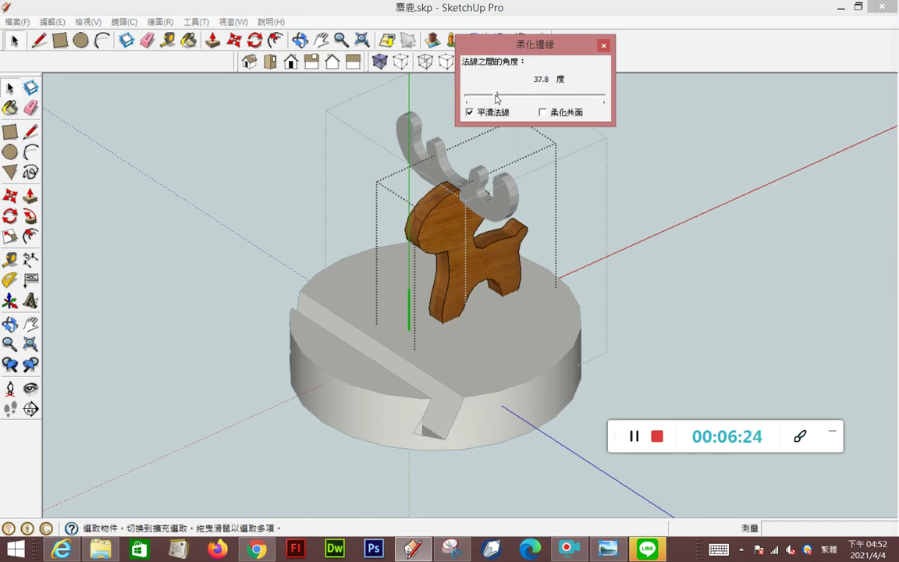
pyautogui.click(603, 46)
# Undo back into the deer body and reselect all its connected geometry.
pyautogui.click(660, 181)
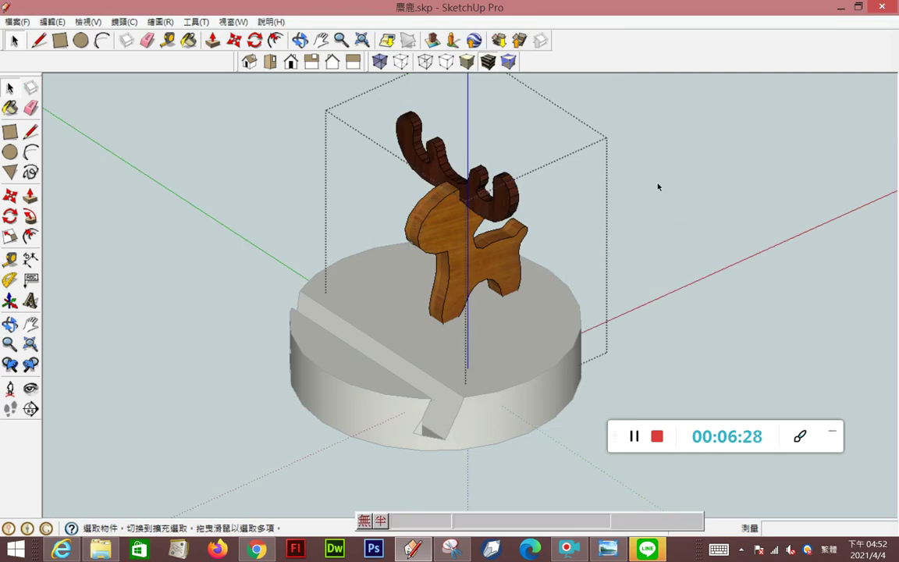
pyautogui.hotkey('ctrl', 'z')
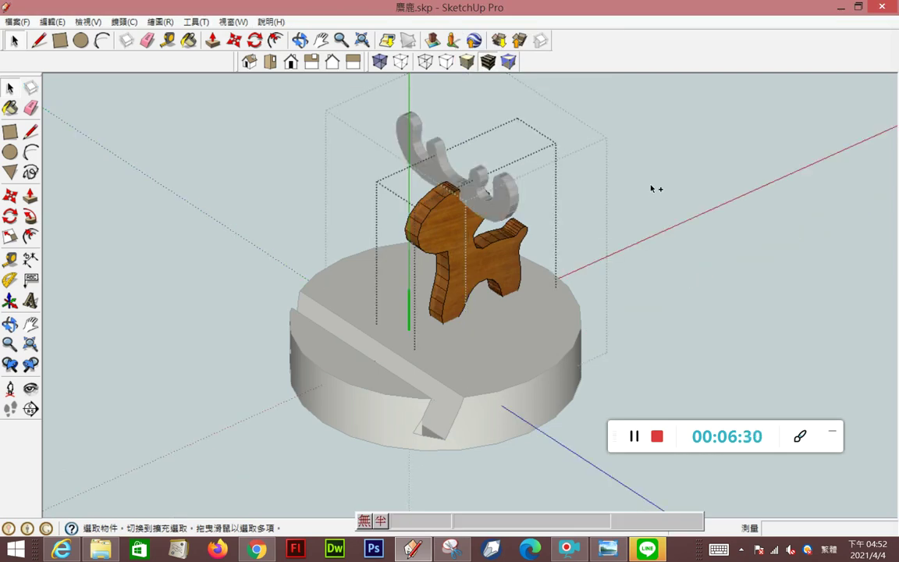
pyautogui.hotkey('ctrl', 'z')
pyautogui.click(427, 226)
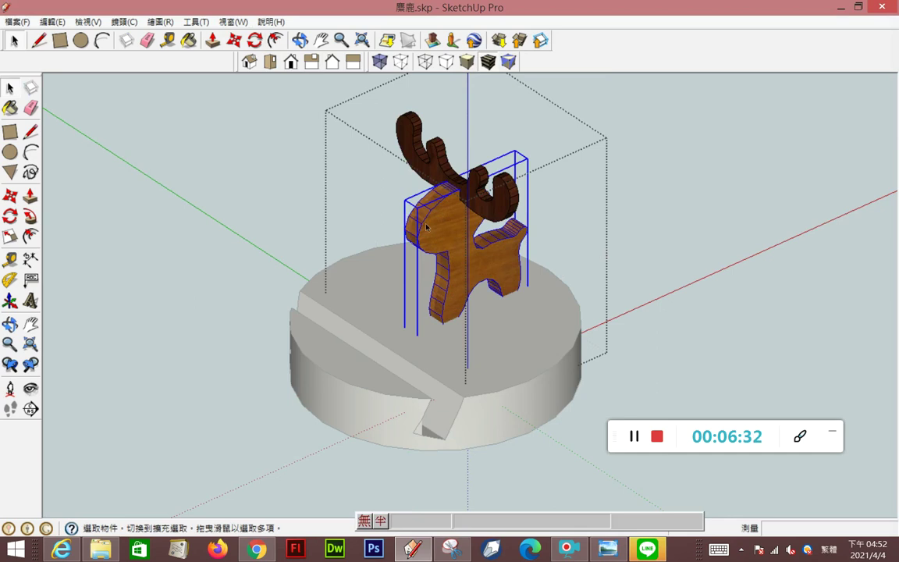
pyautogui.tripleClick(437, 227)
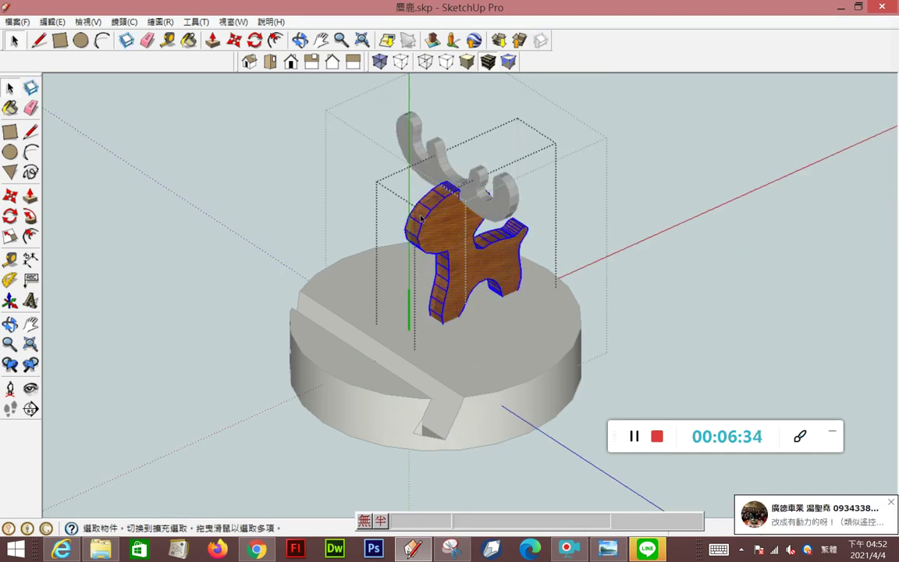
pyautogui.click(421, 219)
pyautogui.tripleClick(421, 219)
# Soften the deer body's edges again with the angle raised to about 79 degrees.
pyautogui.rightClick(449, 239)
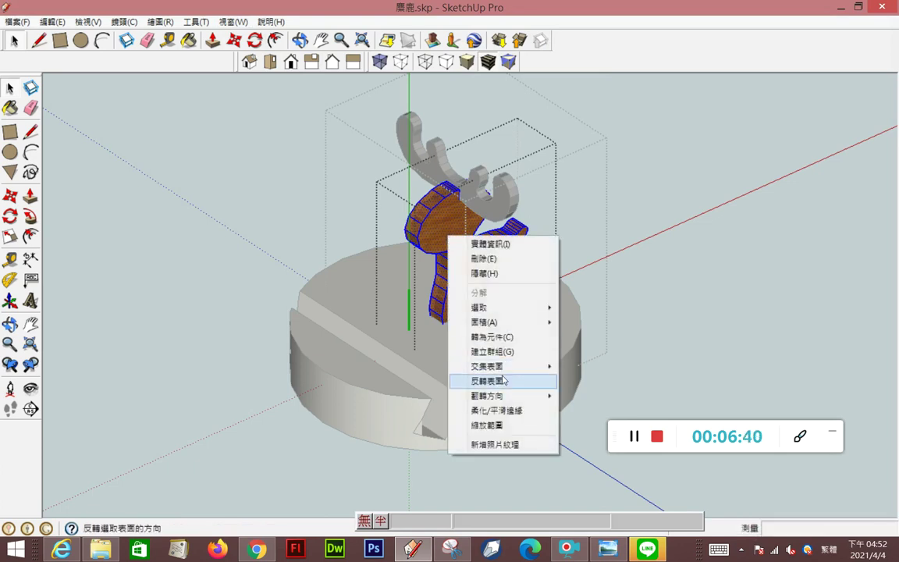
pyautogui.moveTo(487, 396)
pyautogui.click(501, 412)
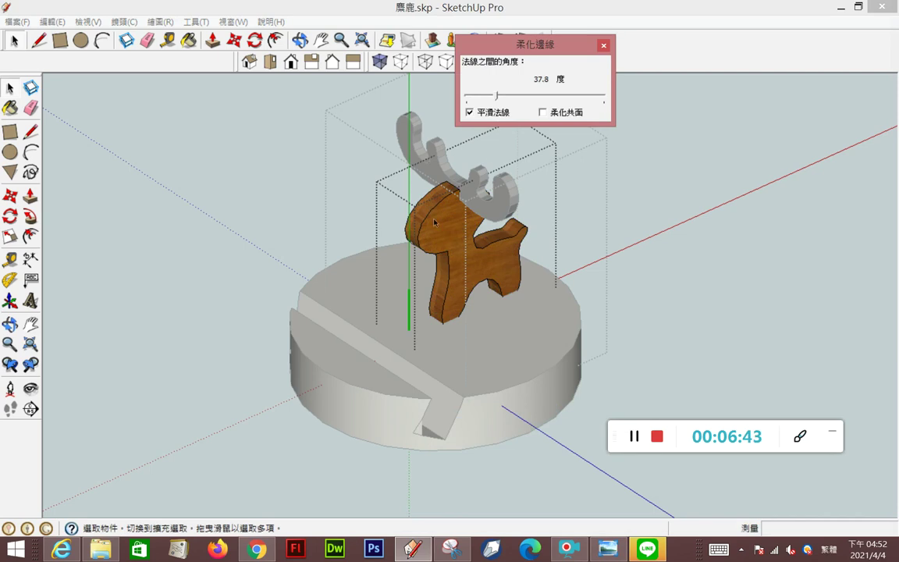
pyautogui.moveTo(498, 96); pyautogui.dragTo(529, 99)
pyautogui.moveTo(528, 97); pyautogui.dragTo(528, 100)
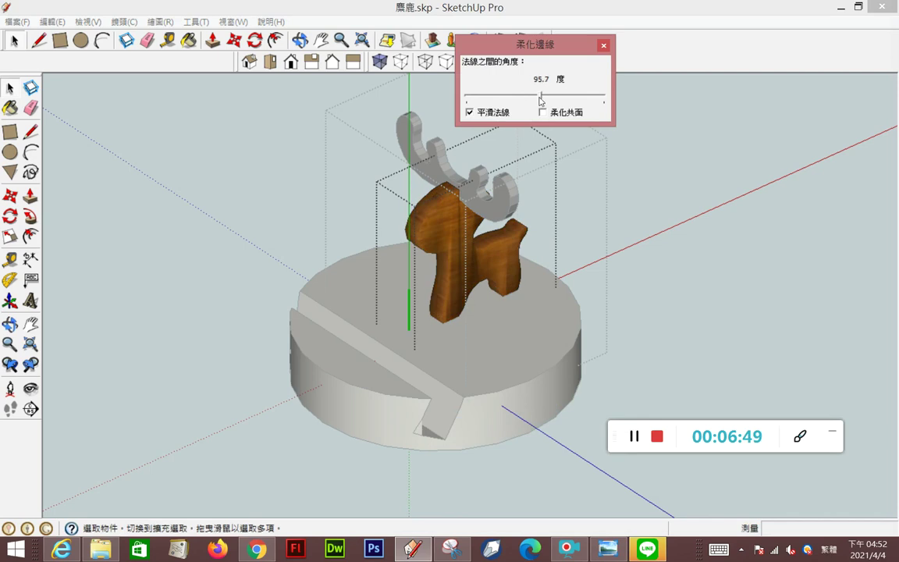
pyautogui.click(603, 45)
# Select all the antler geometry and soften its edges at about 64 degrees.
pyautogui.press('Escape')
pyautogui.doubleClick(515, 201)
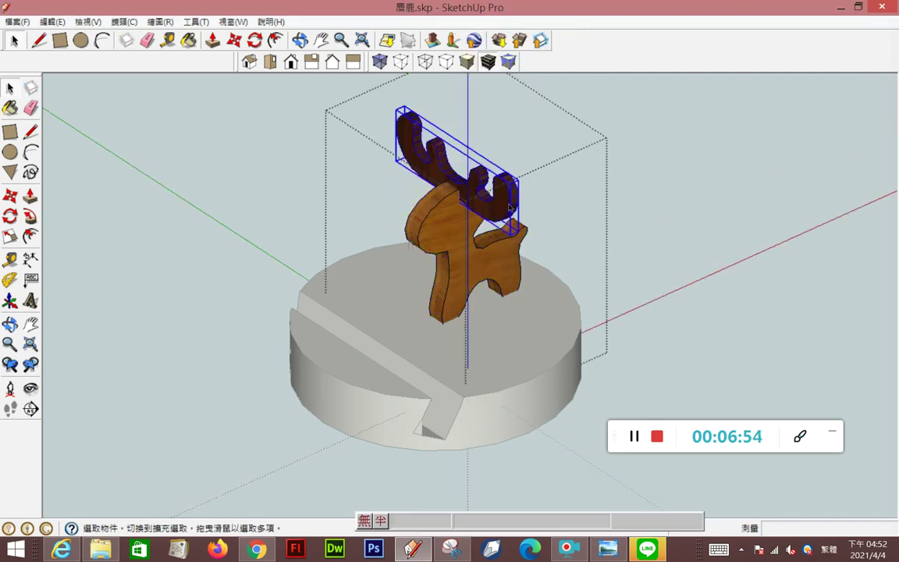
pyautogui.tripleClick(515, 202)
pyautogui.rightClick(515, 201)
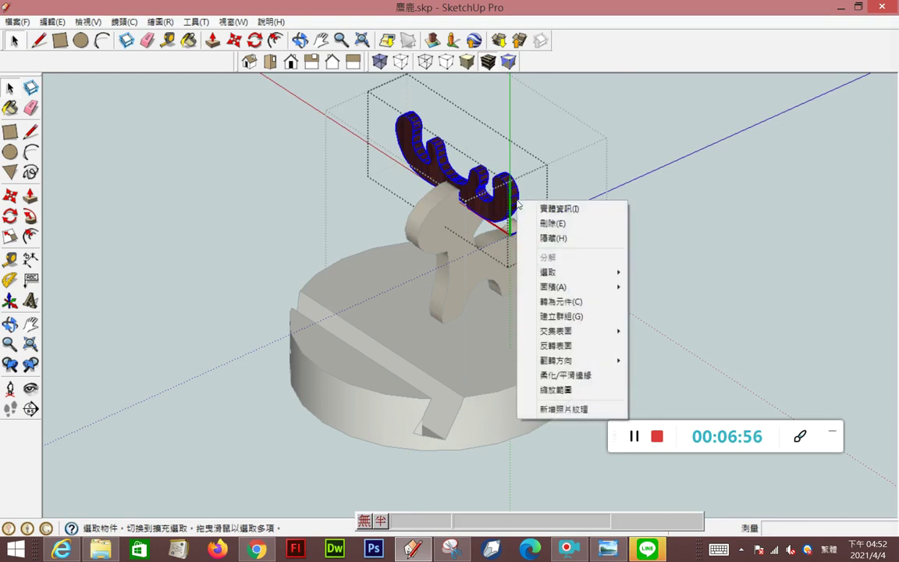
pyautogui.click(564, 375)
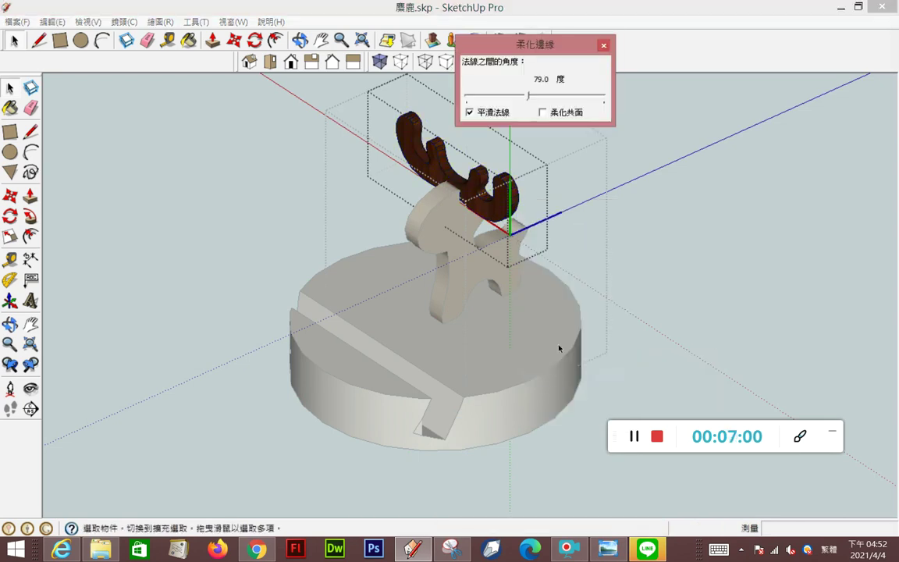
pyautogui.moveTo(529, 95); pyautogui.dragTo(516, 94)
pyautogui.click(603, 46)
pyautogui.click(559, 227)
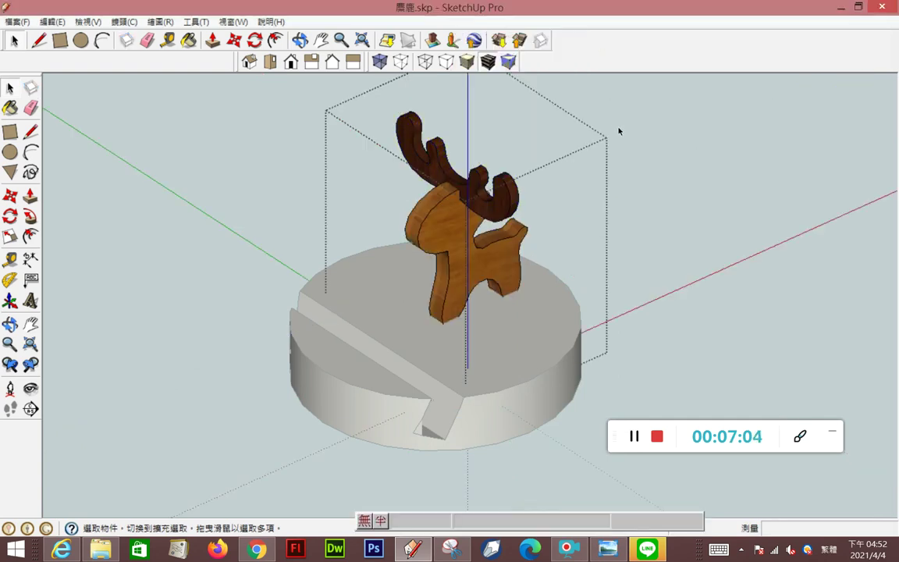
pyautogui.moveTo(558, 226)
pyautogui.mouseDown(button='middle')
pyautogui.moveTo(639, 272)
pyautogui.moveTo(598, 278)
pyautogui.mouseUp(button='middle')
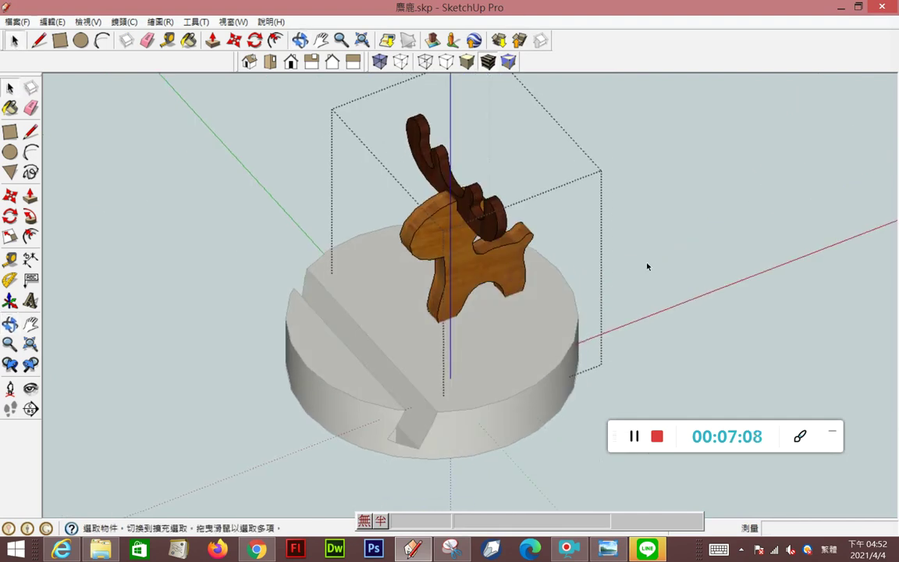
pyautogui.hotkey('ctrl', 'z')
pyautogui.hotkey('ctrl', 'z')
pyautogui.hotkey('ctrl', 'z')
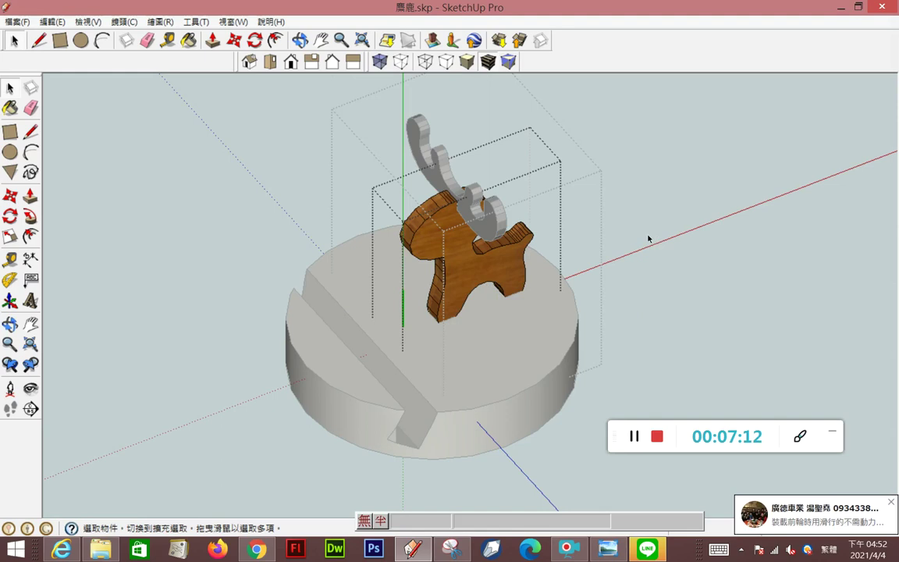
# Leave group editing, minimize the chat window, and orbit the model to a new angle.
pyautogui.hotkey('ctrl', 'y')
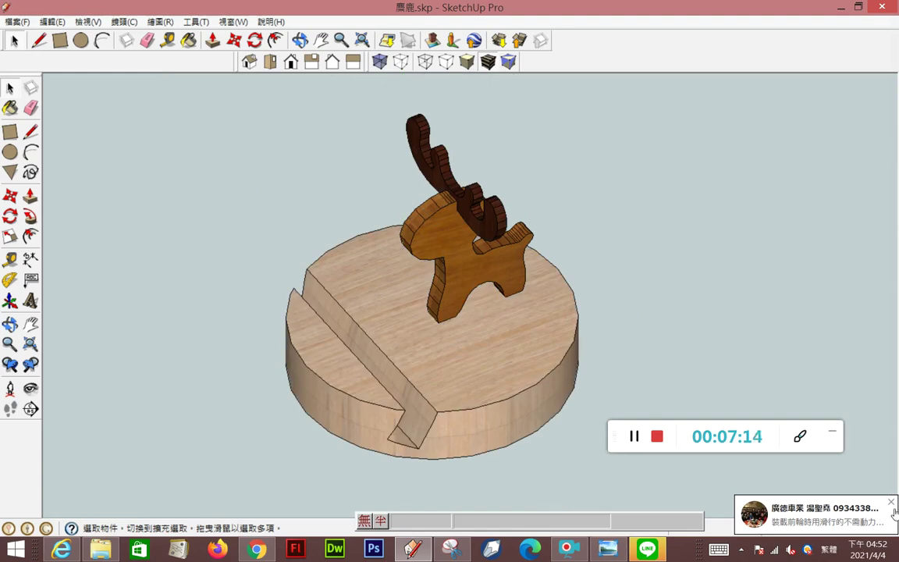
pyautogui.click(811, 515)
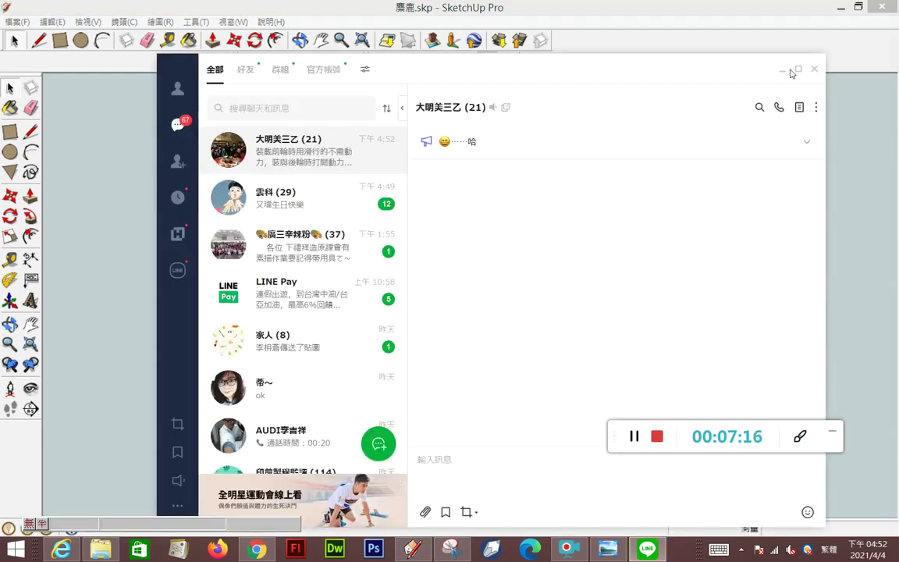
pyautogui.click(783, 70)
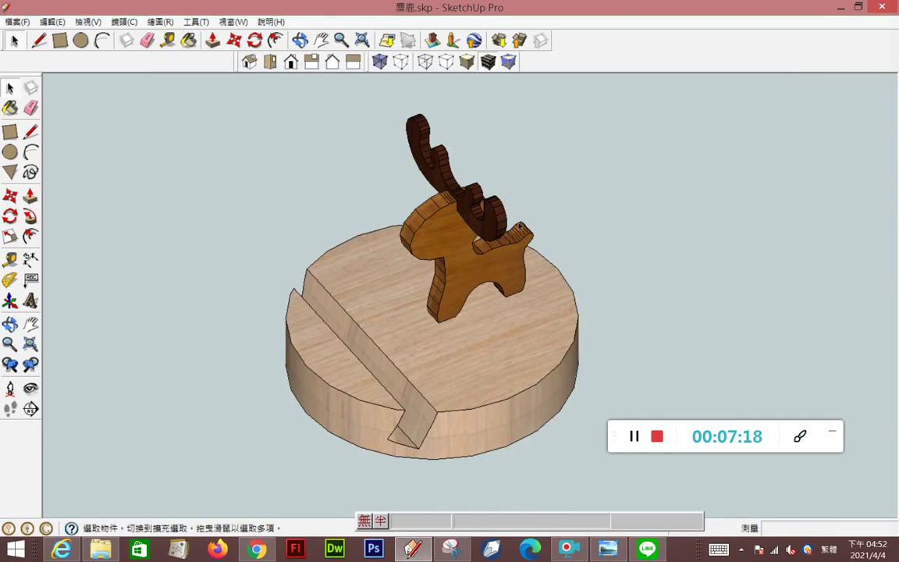
pyautogui.moveTo(584, 214); pyautogui.dragTo(567, 209, button='middle')
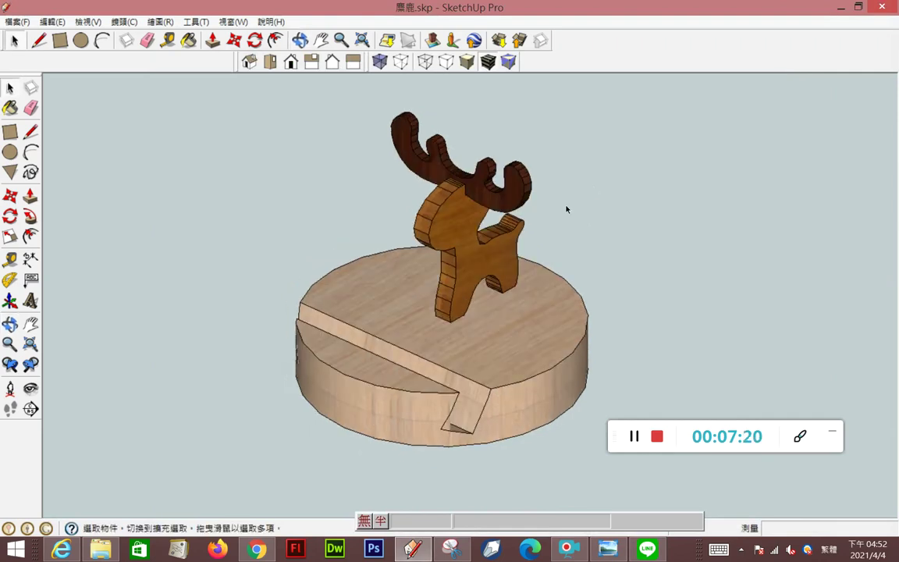
pyautogui.click(167, 24)
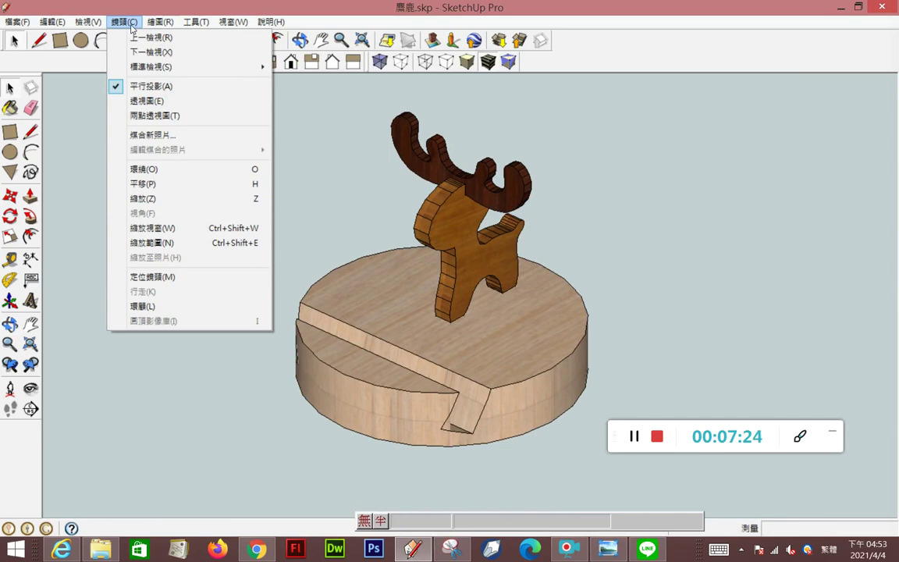
# In the Styles panel, uncheck Edges to hide all edge lines.
pyautogui.moveTo(231, 22)
pyautogui.click(266, 107)
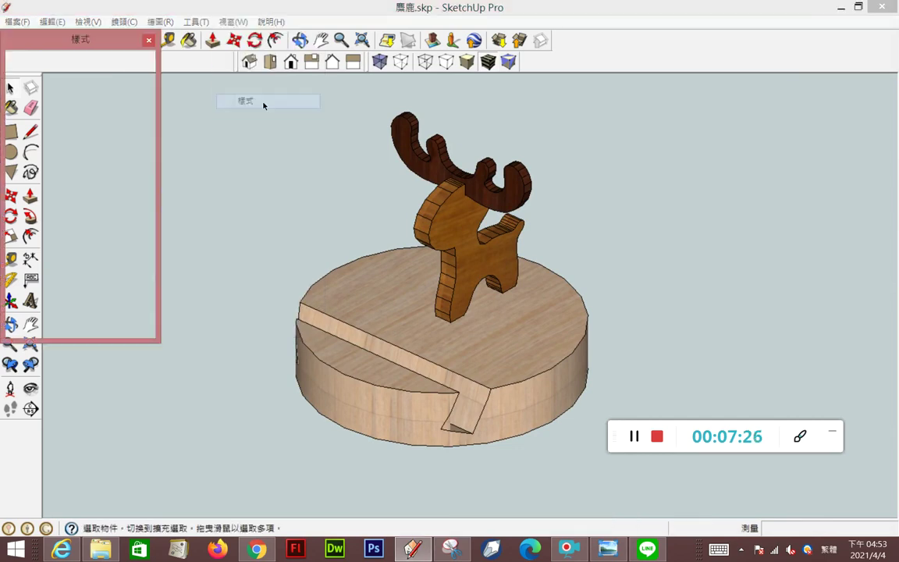
pyautogui.moveTo(85, 49); pyautogui.dragTo(202, 163)
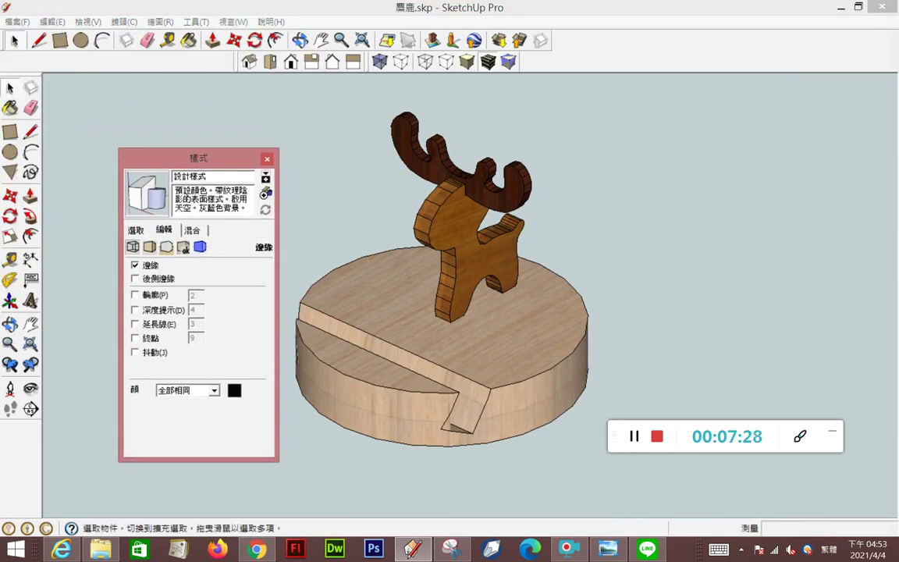
pyautogui.click(144, 270)
pyautogui.click(144, 271)
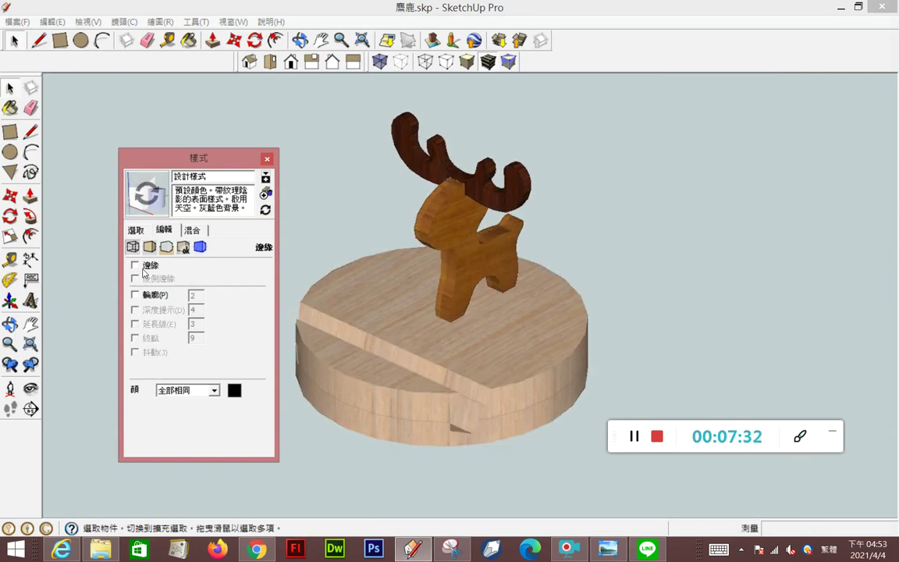
# Orbit around the edgeless deer and base to check them, closing the Styles panel.
pyautogui.moveTo(505, 255)
pyautogui.mouseDown(button='middle')
pyautogui.moveTo(476, 255)
pyautogui.moveTo(446, 301)
pyautogui.moveTo(526, 221)
pyautogui.moveTo(465, 259)
pyautogui.mouseUp(button='middle')
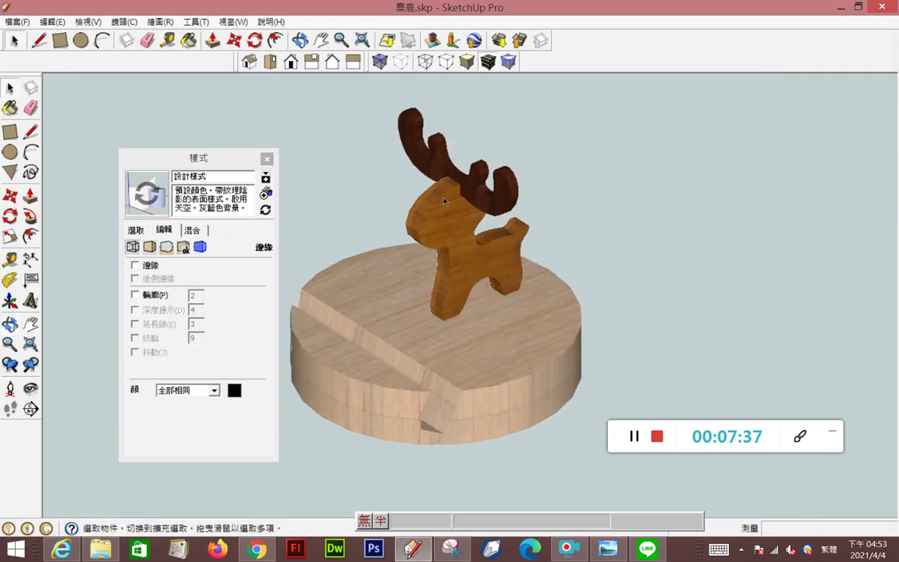
pyautogui.moveTo(463, 295)
pyautogui.mouseDown(button='middle')
pyautogui.moveTo(544, 287)
pyautogui.moveTo(513, 302)
pyautogui.moveTo(501, 278)
pyautogui.mouseUp(button='middle')
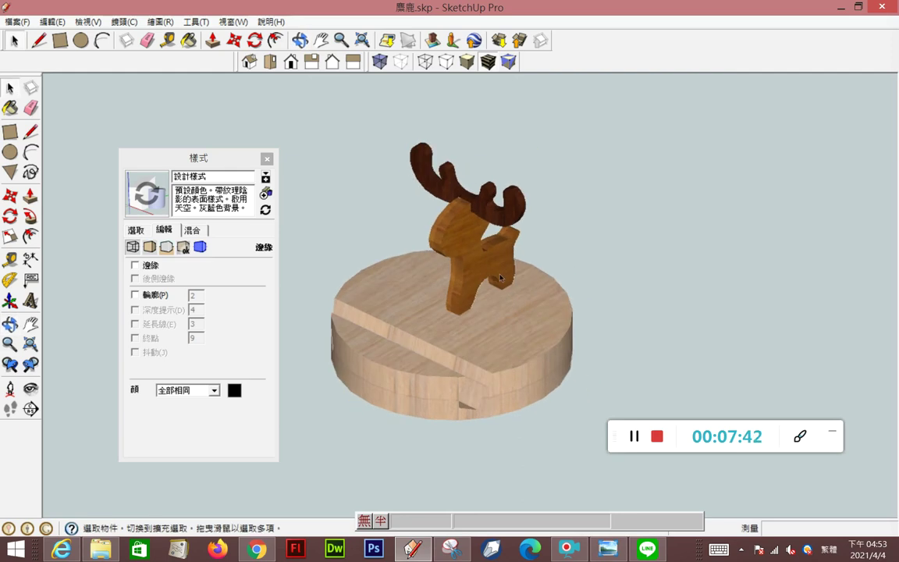
pyautogui.click(267, 159)
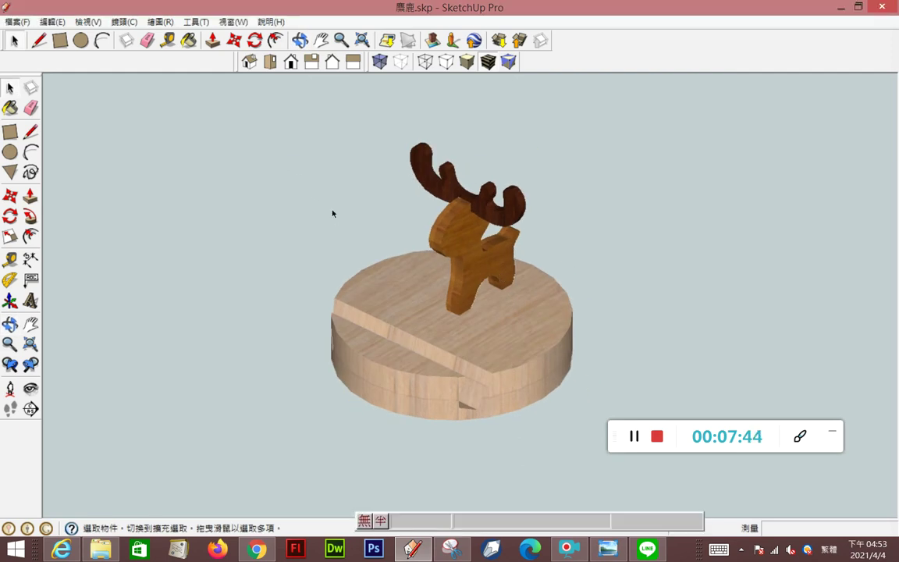
pyautogui.scroll(3, 499, 342)
pyautogui.scroll(-1, 499, 341)
pyautogui.moveTo(500, 341)
pyautogui.mouseDown(button='middle')
pyautogui.moveTo(512, 316)
pyautogui.moveTo(506, 311)
pyautogui.mouseUp(button='middle')
pyautogui.scroll(-2, 506, 311)
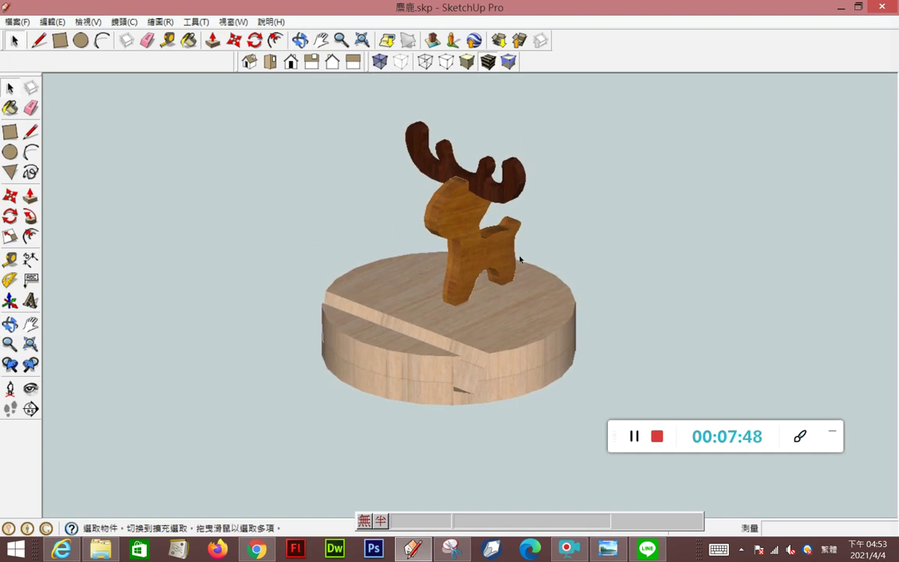